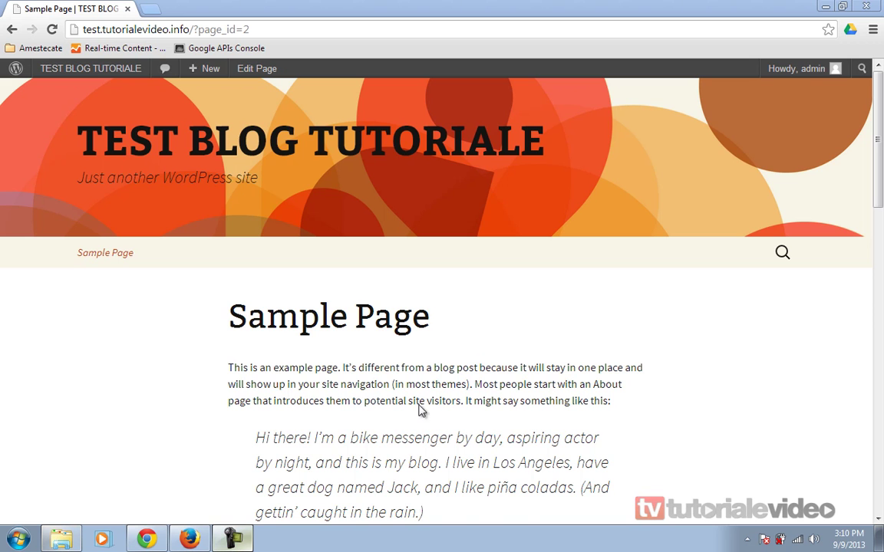
- Look over the Sample Page from its header down to the comment form and footer widgets
scroll(366, 353, down, 6)
scroll(367, 355, down, 5)
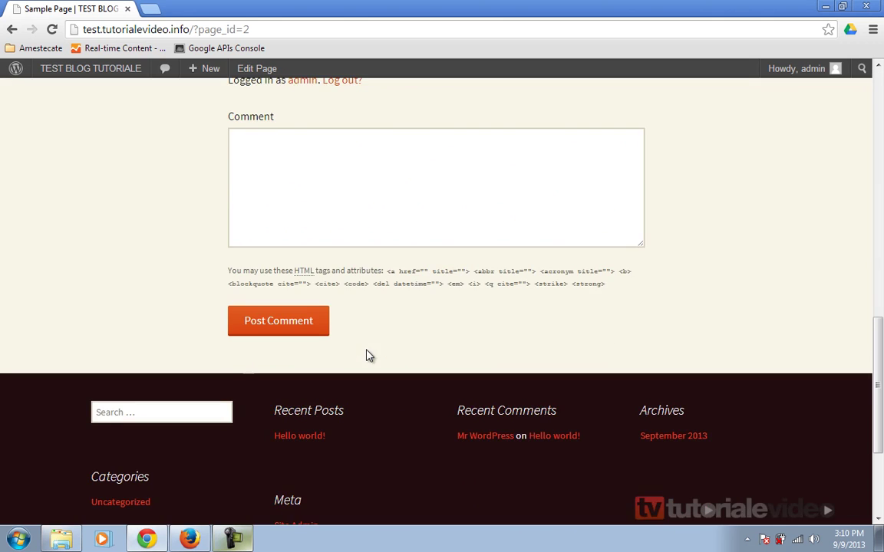
scroll(365, 355, down, 3)
scroll(366, 355, up, 9)
scroll(367, 353, up, 5)
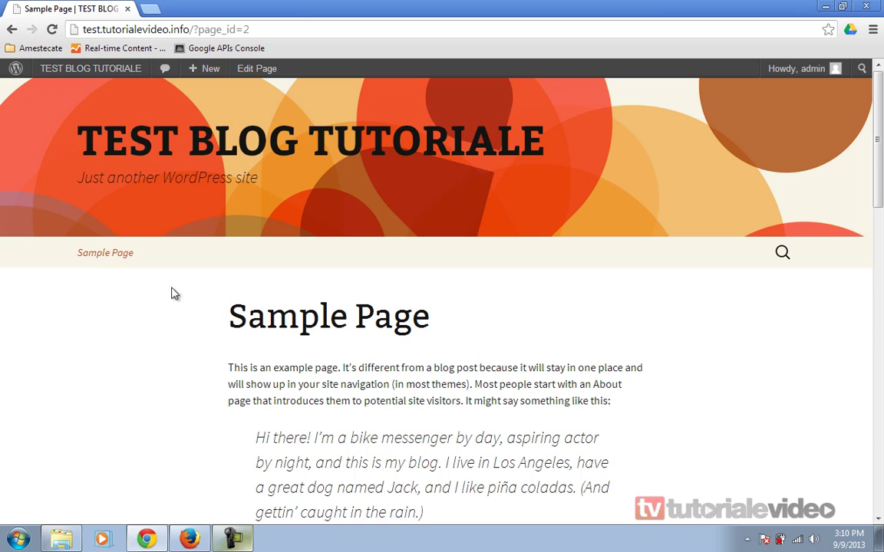
- Open the blog's theme management page and activate the Twenty Twelve theme
mouse_move(62, 71)
click(72, 112)
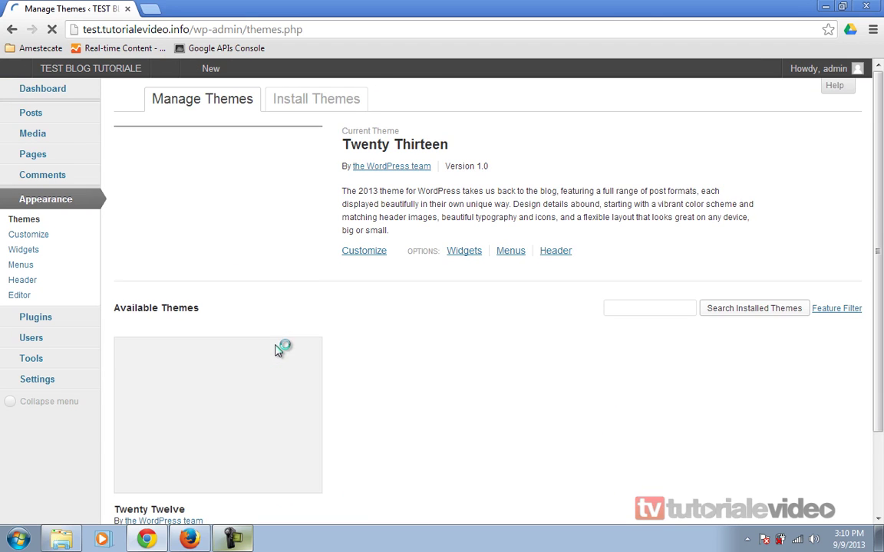
scroll(441, 430, down, 1)
scroll(430, 418, down, 1)
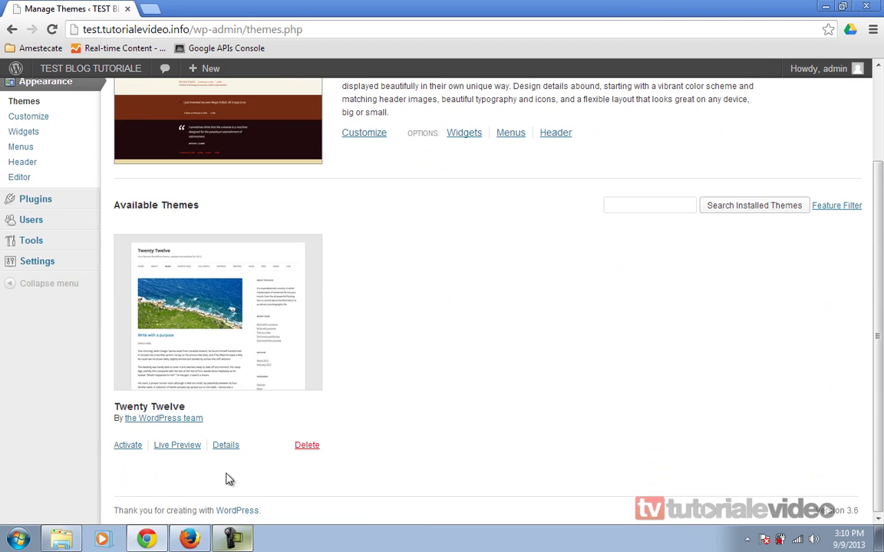
scroll(391, 412, up, 1)
scroll(391, 412, up, 1)
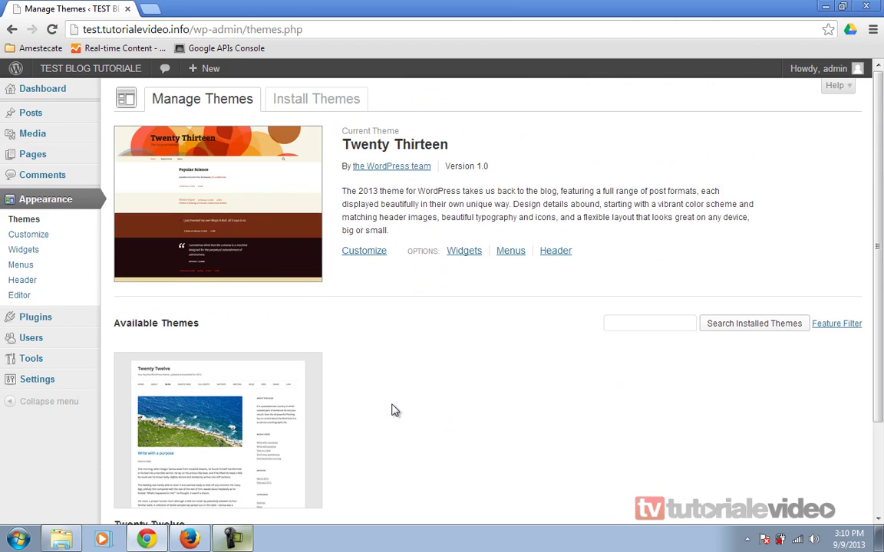
scroll(391, 411, down, 2)
click(135, 446)
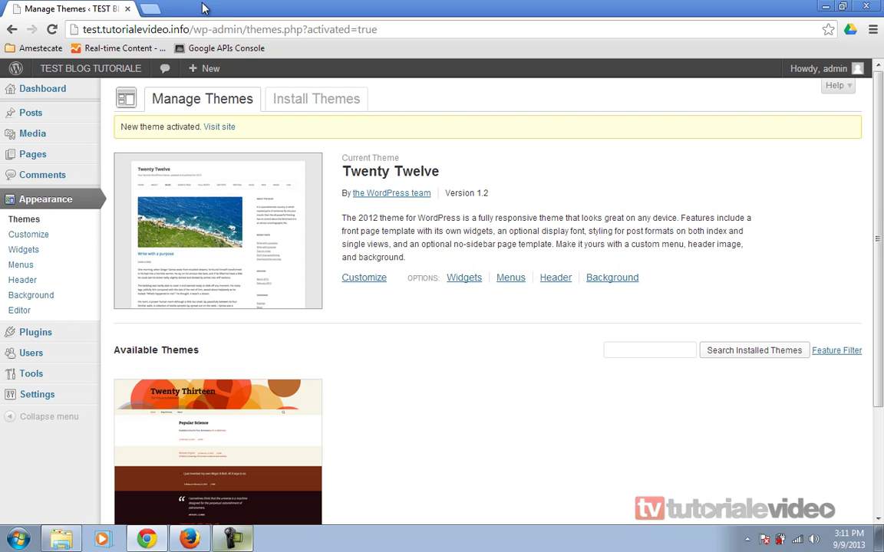
- Open google.ro in a new tab and search for "wordpress themes"
click(152, 9)
text(go)
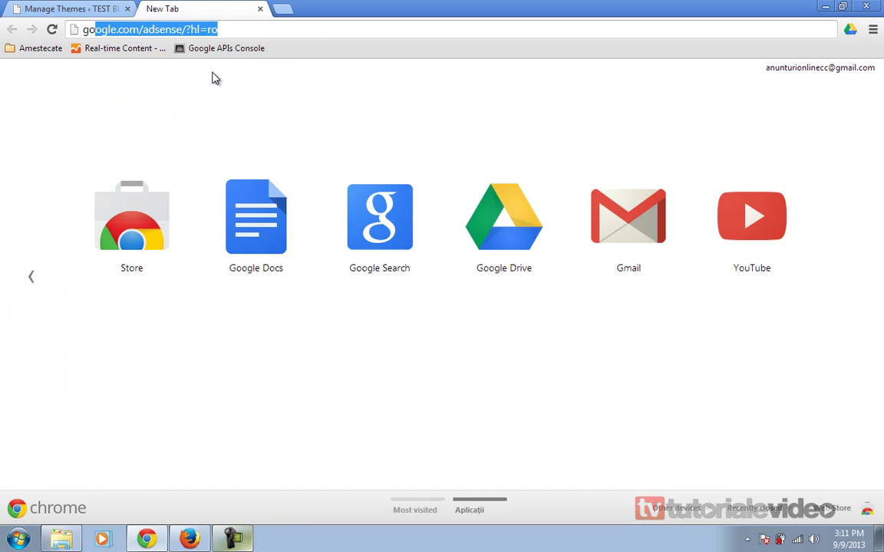
text(ogle.ro)
key(Return)
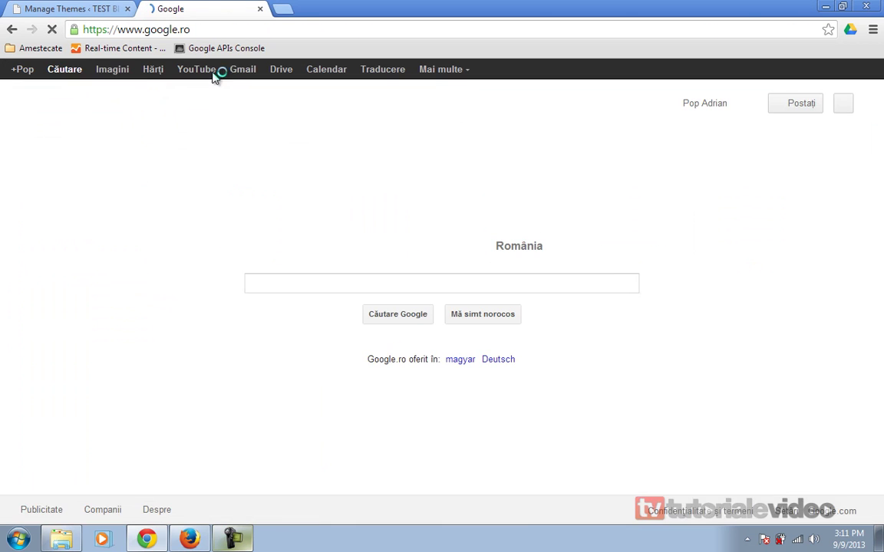
text(wordpress)
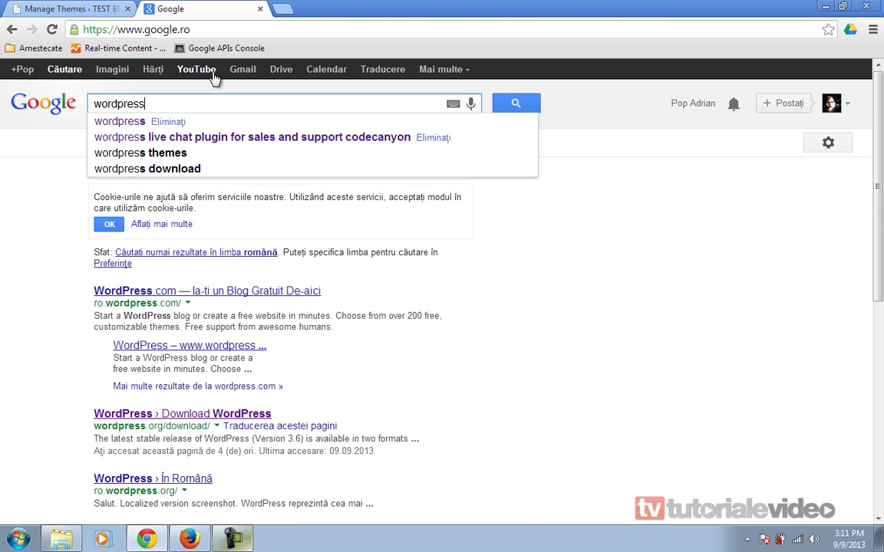
text( themes)
key(Return)
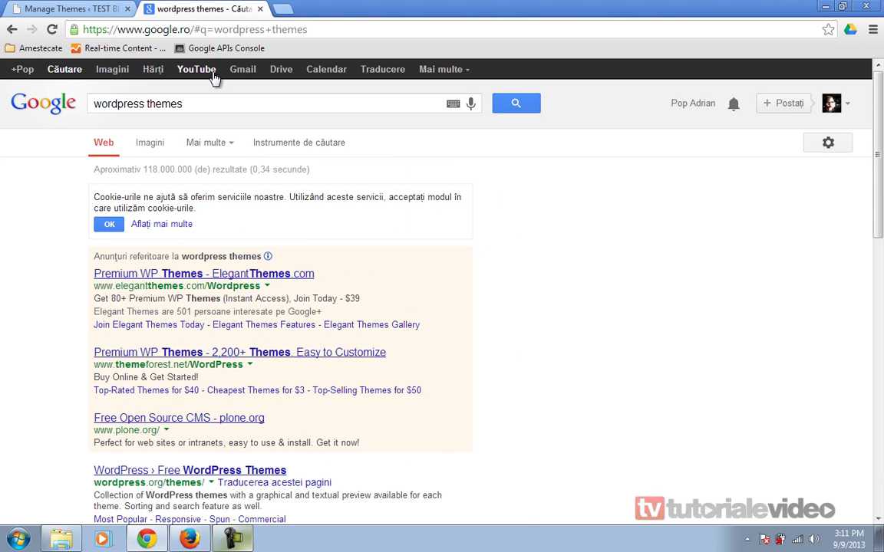
- Narrow the Google search to "wordpress themes free 2013"
click(253, 108)
text(free)
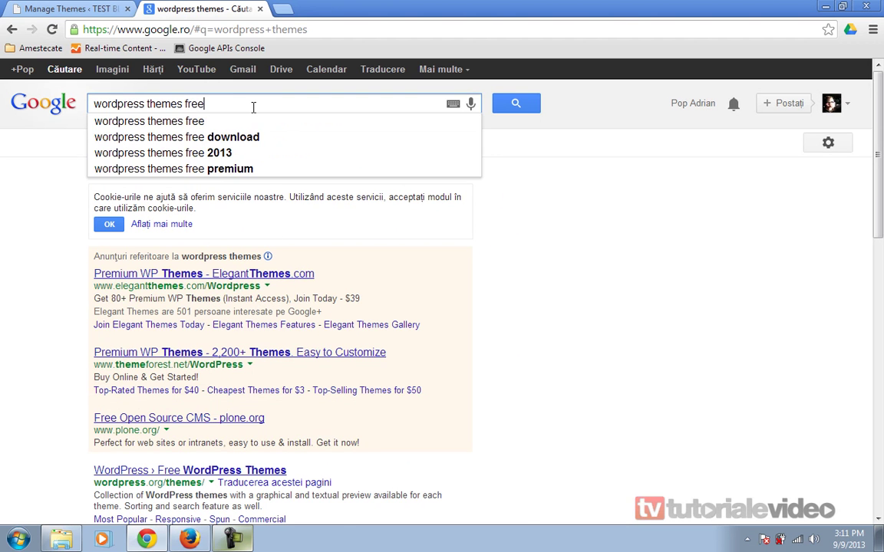
key(Return)
click(253, 106)
text(2013)
key(Return)
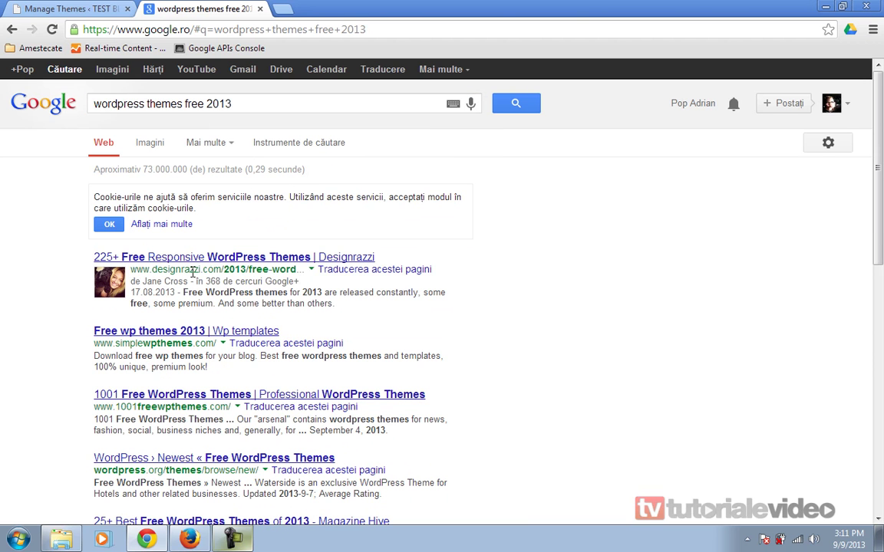
- Open the Designrazzi "225+ Free Responsive WordPress Themes" result in its own tab, browse its theme previews, and return to the search results
middle_click(205, 260)
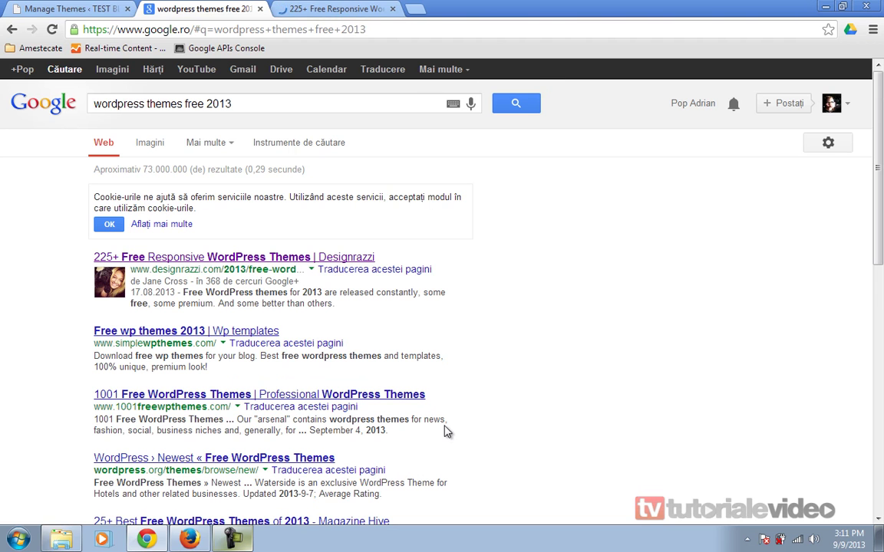
click(338, 8)
scroll(395, 445, down, 1)
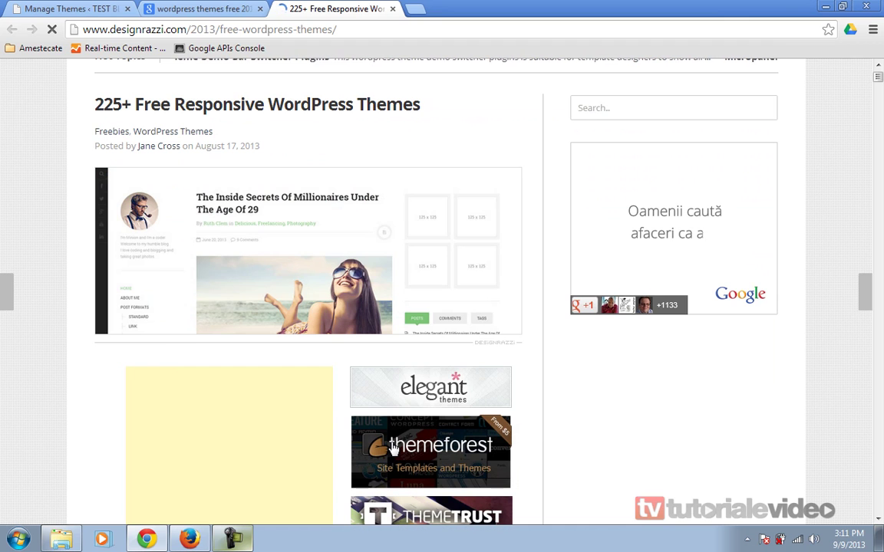
scroll(392, 449, down, 8)
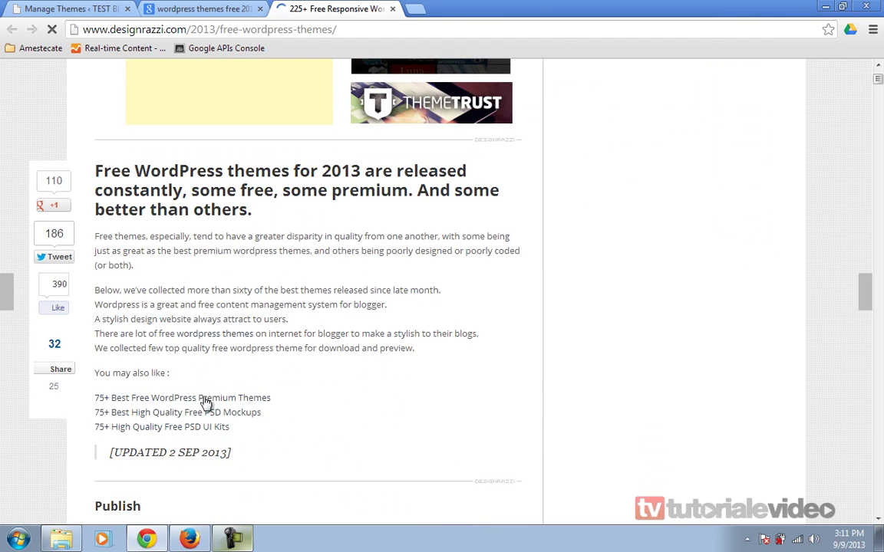
scroll(221, 405, down, 6)
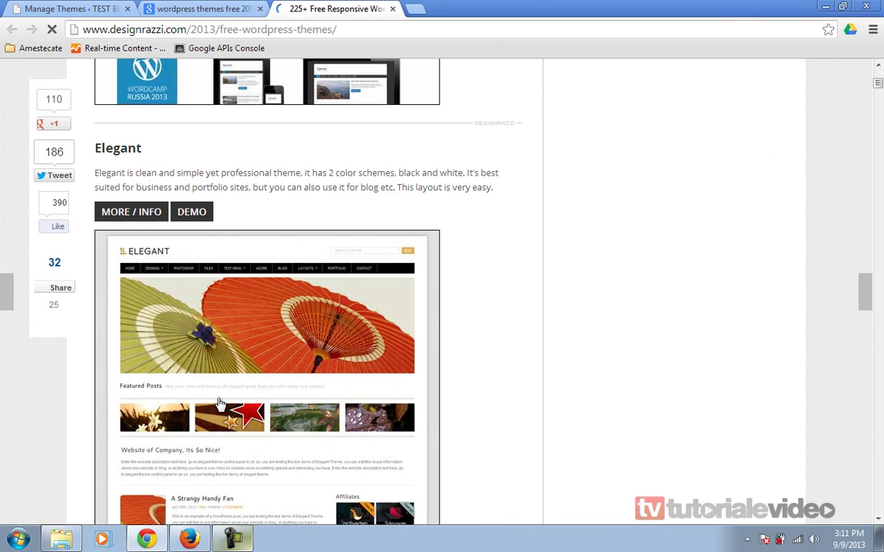
scroll(219, 398, down, 3)
scroll(219, 400, down, 12)
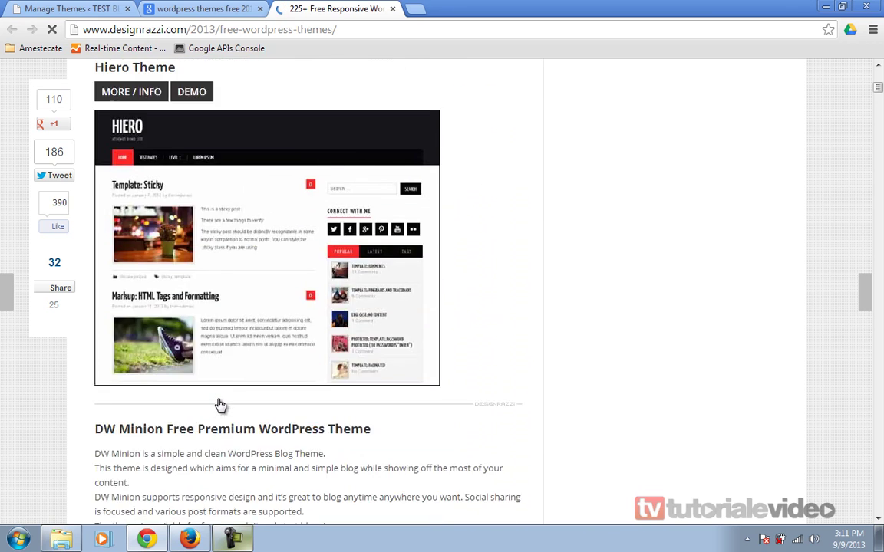
scroll(220, 405, down, 10)
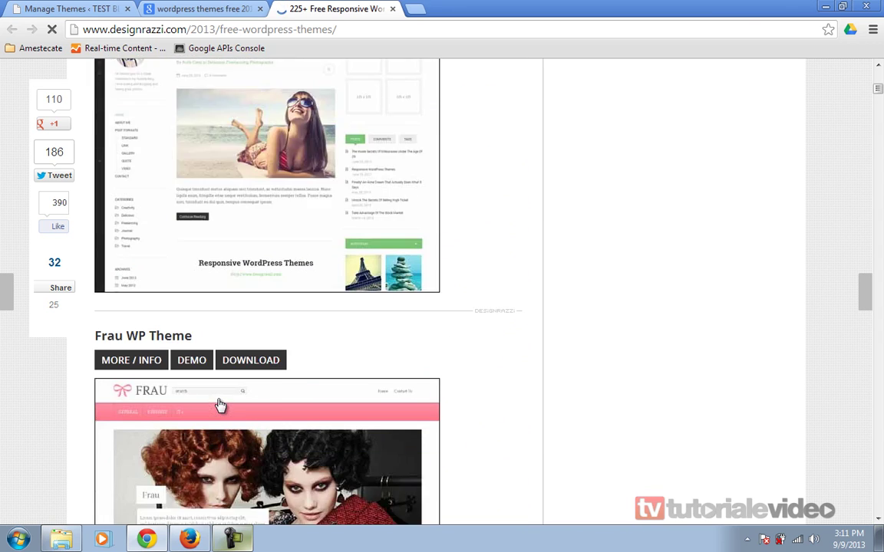
scroll(220, 404, down, 8)
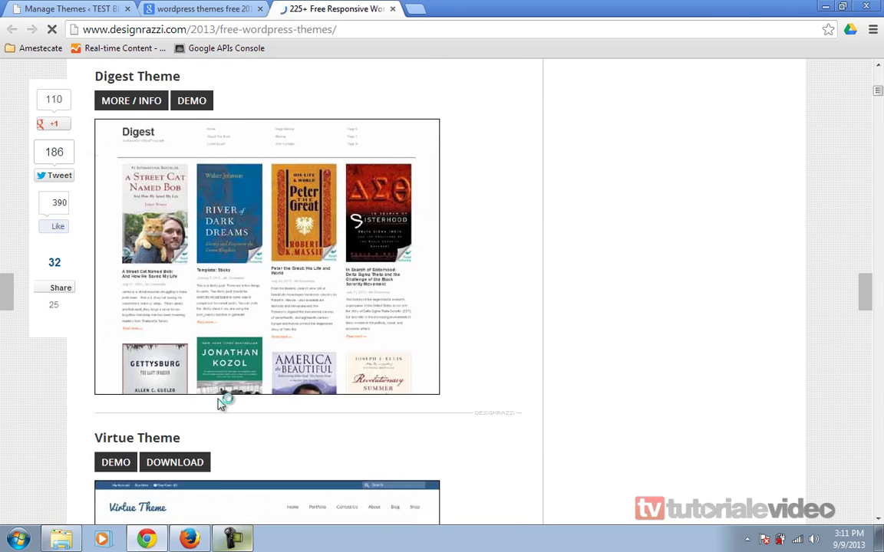
scroll(219, 404, down, 5)
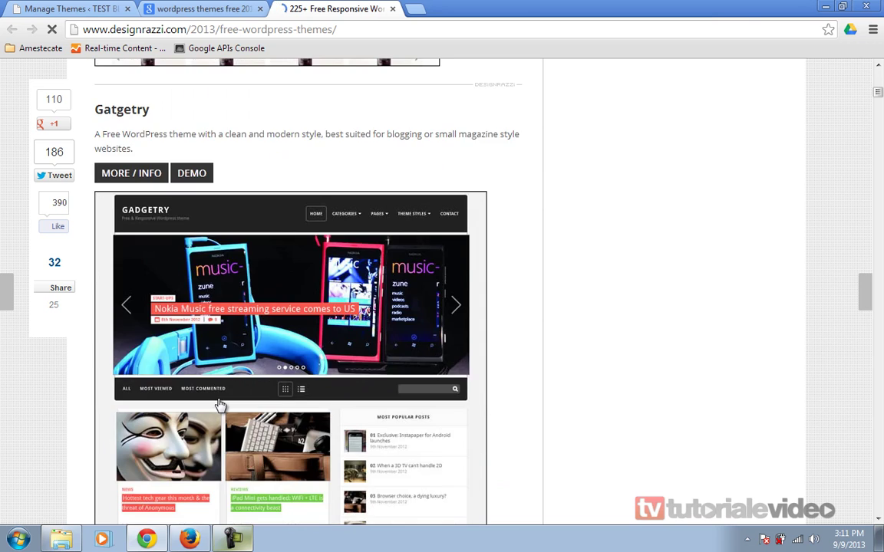
scroll(220, 404, up, 15)
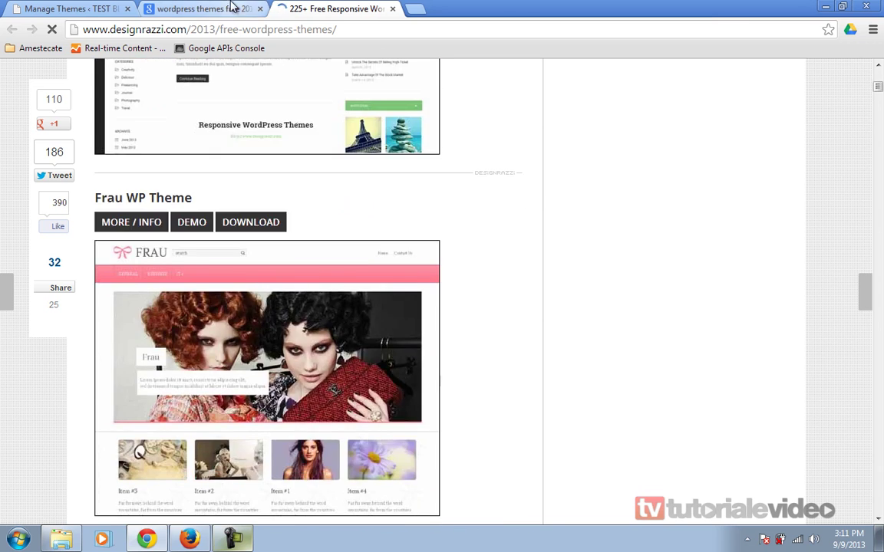
click(230, 7)
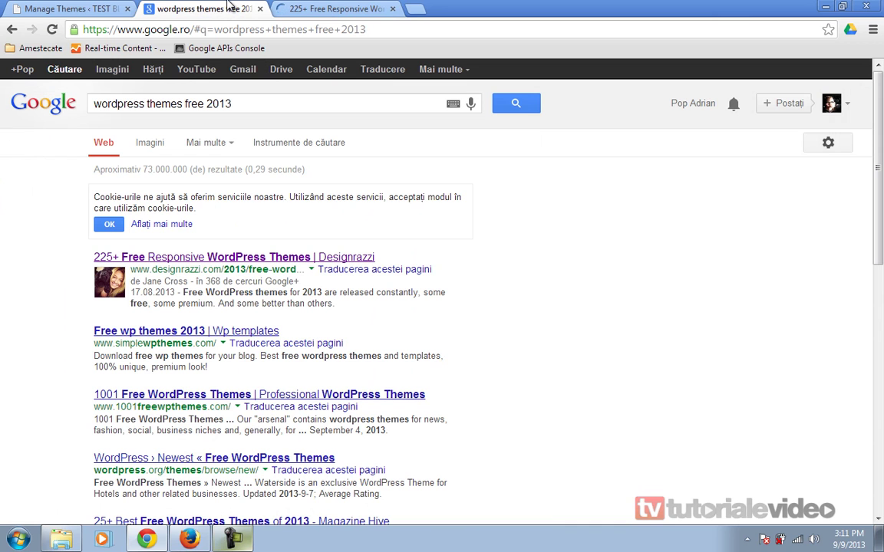
- Close the theme search tabs and open test.tutorialevideo.info in a separate tab to inspect the blog's home page
click(81, 8)
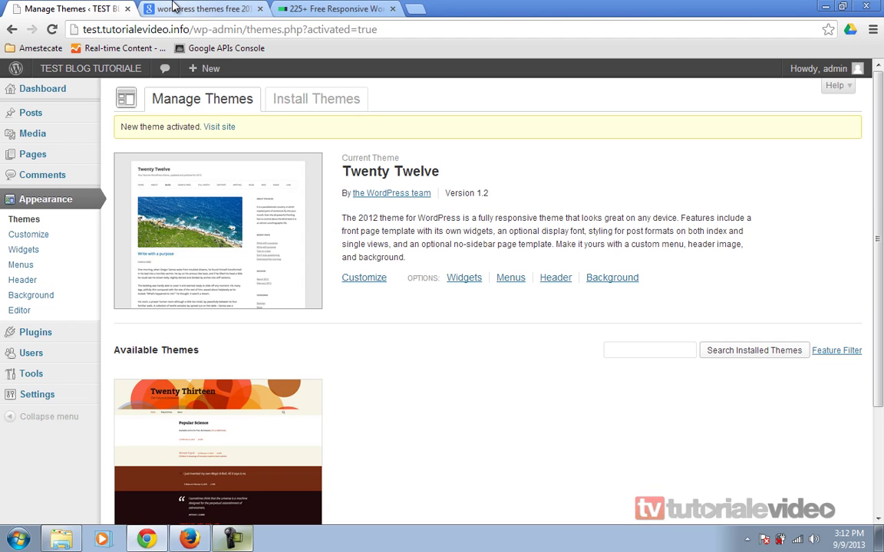
click(421, 8)
click(305, 8)
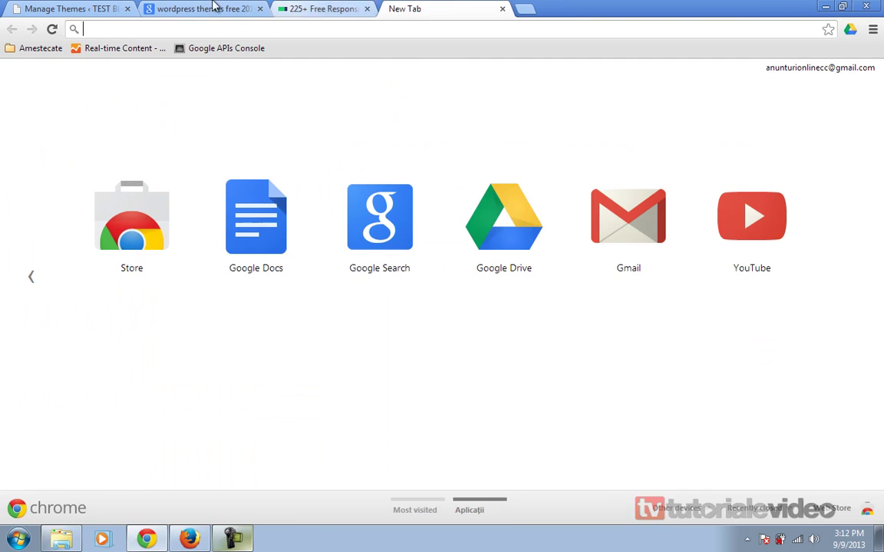
key(ctrl+w)
click(260, 8)
text(test)
key(Return)
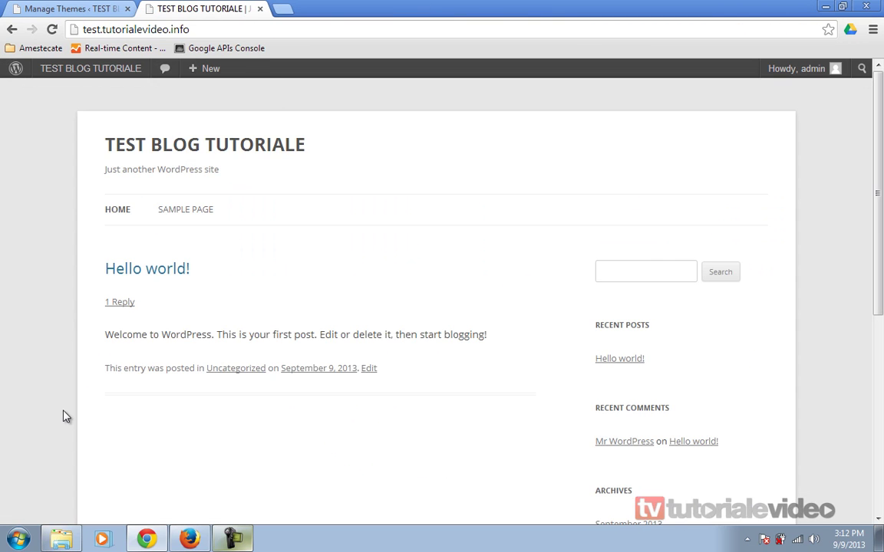
scroll(66, 414, down, 5)
scroll(65, 415, up, 5)
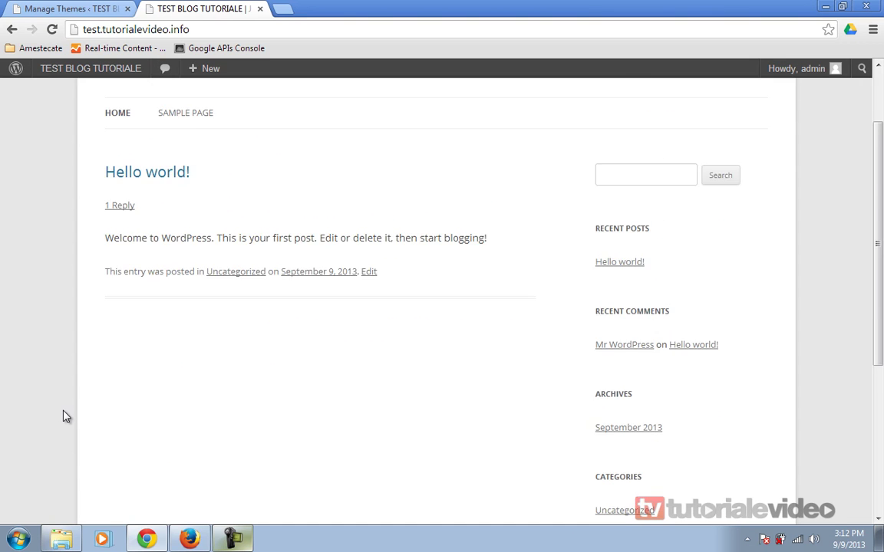
- Open the customizer for the active Twenty Twelve theme and view the theme's description
click(62, 9)
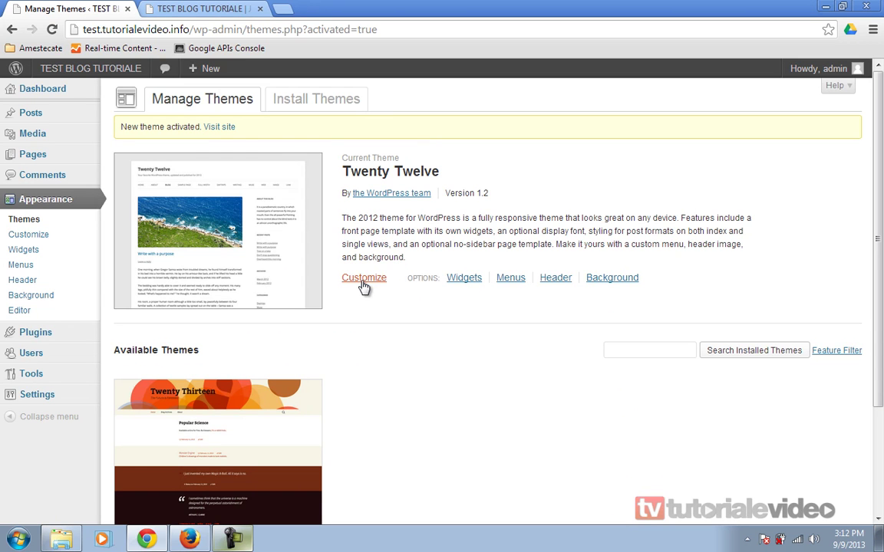
click(208, 7)
click(86, 8)
click(364, 278)
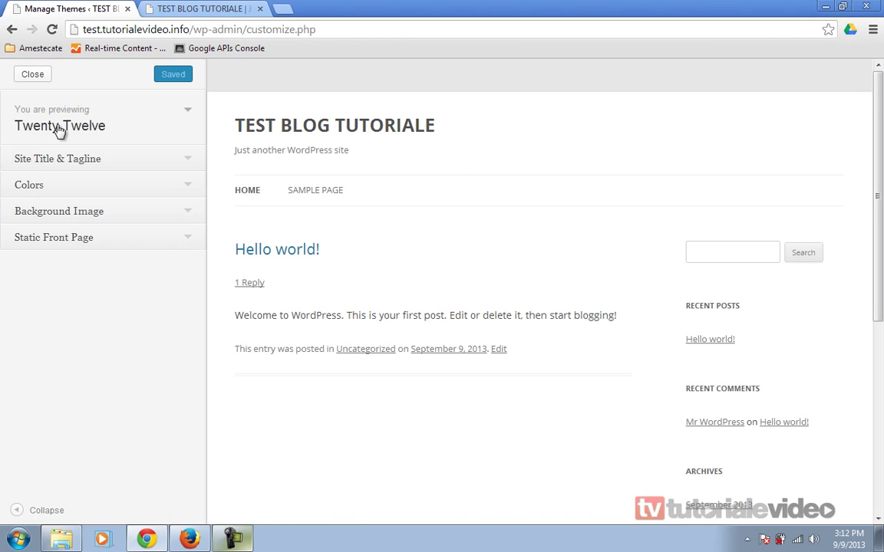
click(57, 129)
scroll(96, 356, down, 1)
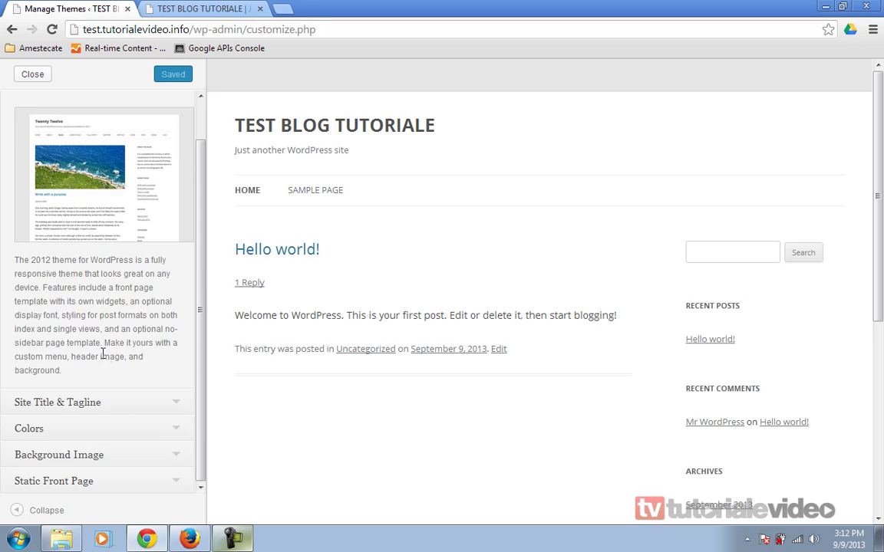
- Set the site title to "Blogul Tutoriale Video de test" and clear the tagline
click(178, 409)
triple_click(134, 201)
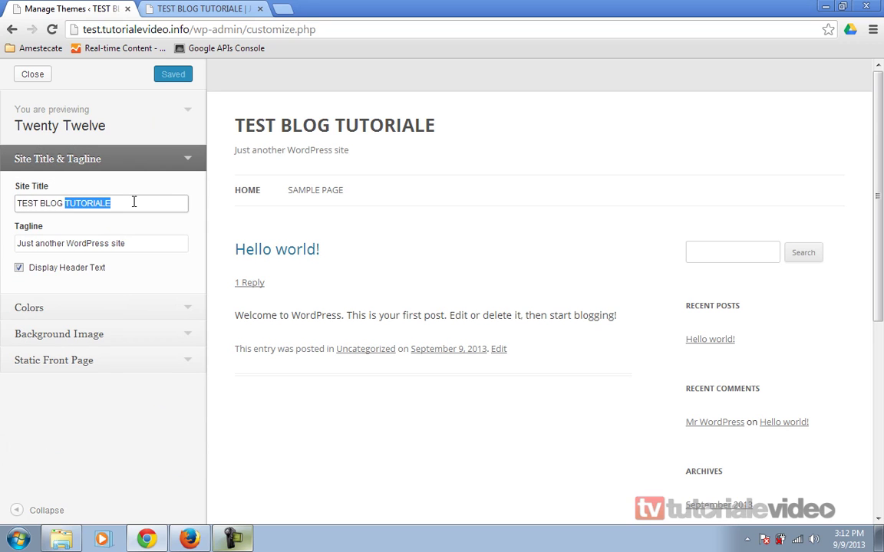
text(Blogul Tutoriale Video de test)
triple_click(100, 246)
key(BackSpace)
- Set the header text color to red, #f42929
click(137, 308)
click(44, 238)
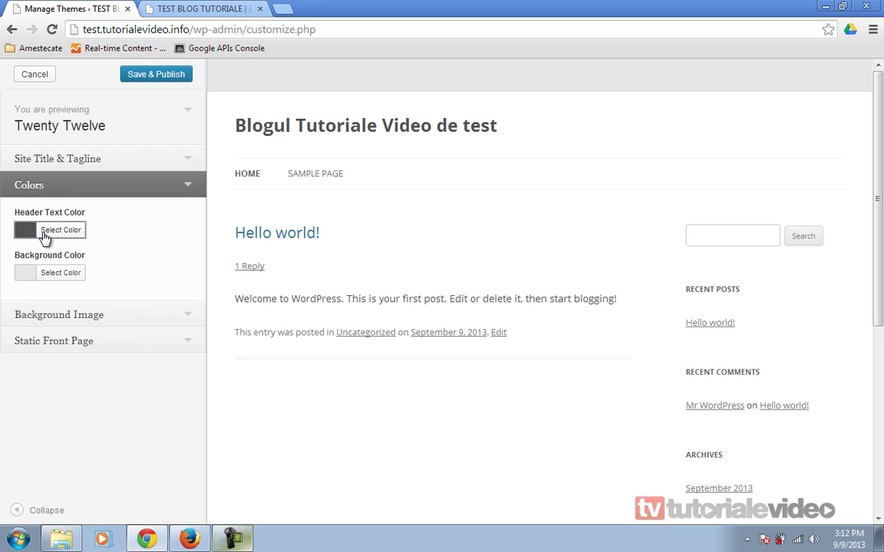
drag(81, 288, 48, 349)
click(82, 333)
drag(92, 311, 23, 259)
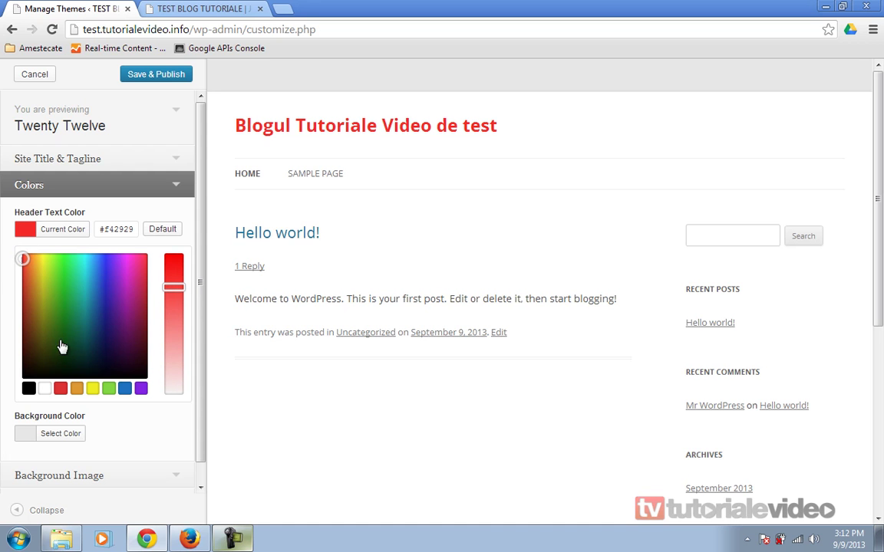
- Review the background color, background image and static front page options, and save and publish the customization
click(60, 435)
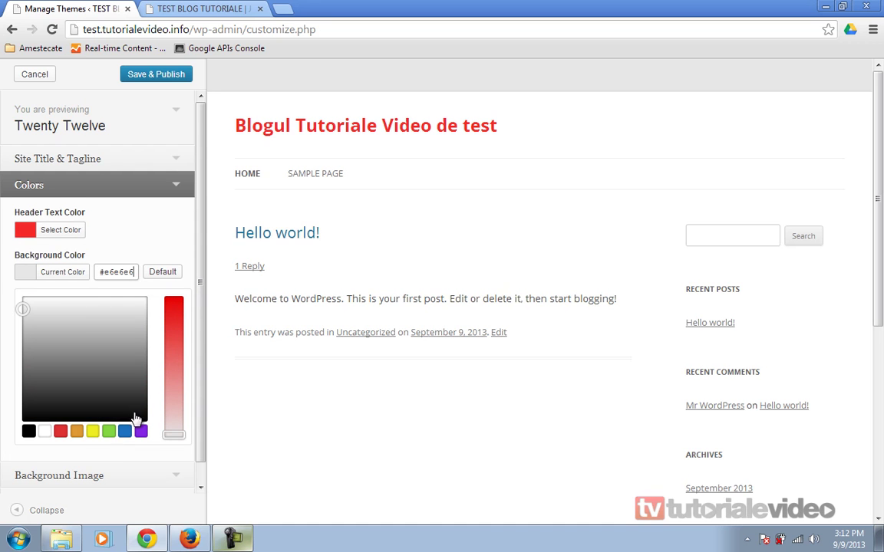
scroll(115, 432, down, 1)
click(103, 454)
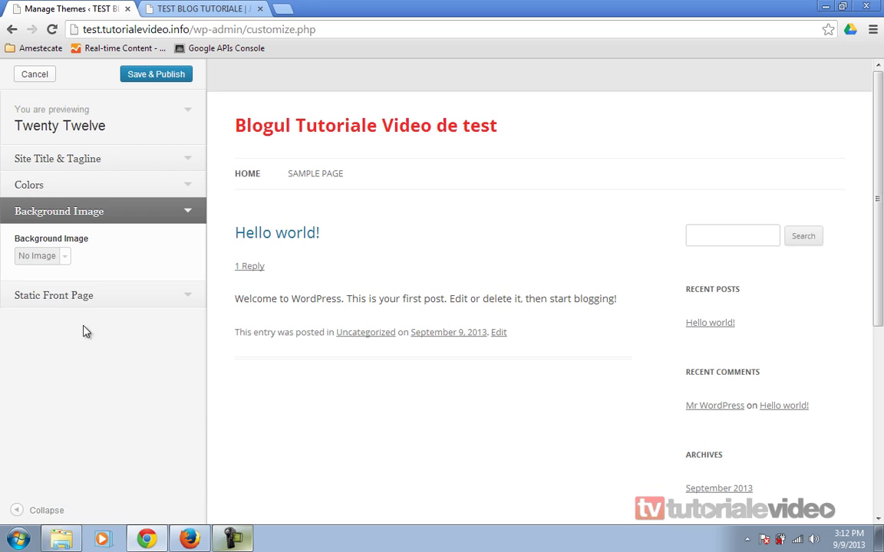
click(46, 257)
click(48, 263)
click(132, 300)
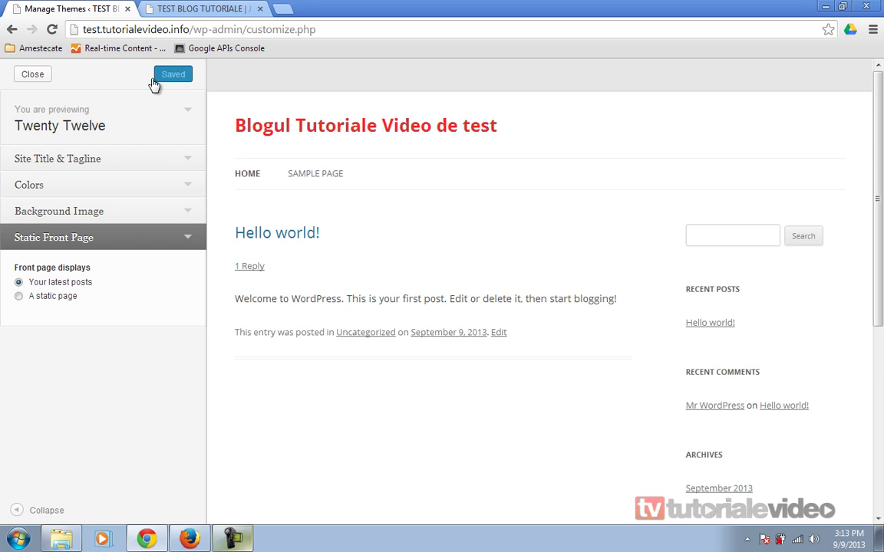
- Close the customizer and reload the blog's front page to check the new title and red header text
click(46, 79)
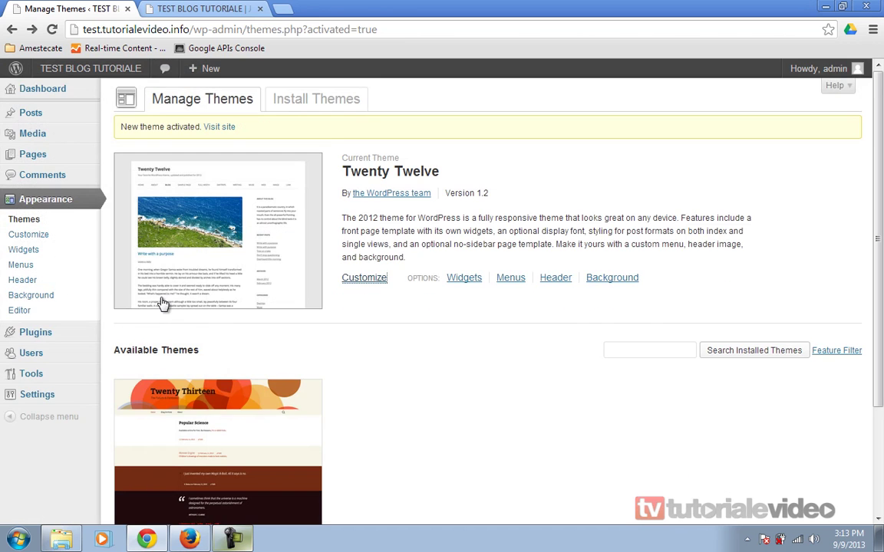
click(230, 9)
key(F5)
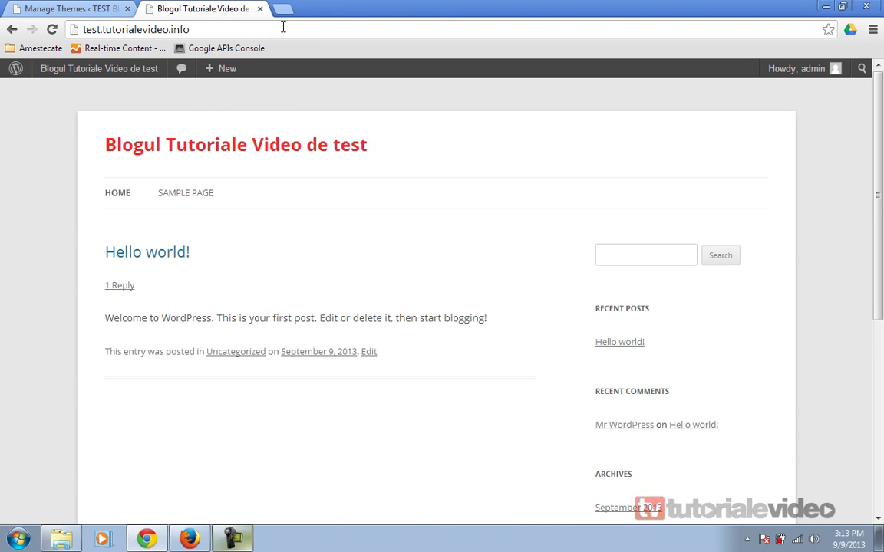
- Create a navigation menu named "Meniu1" in the Appearance settings of the blog's admin area
click(69, 8)
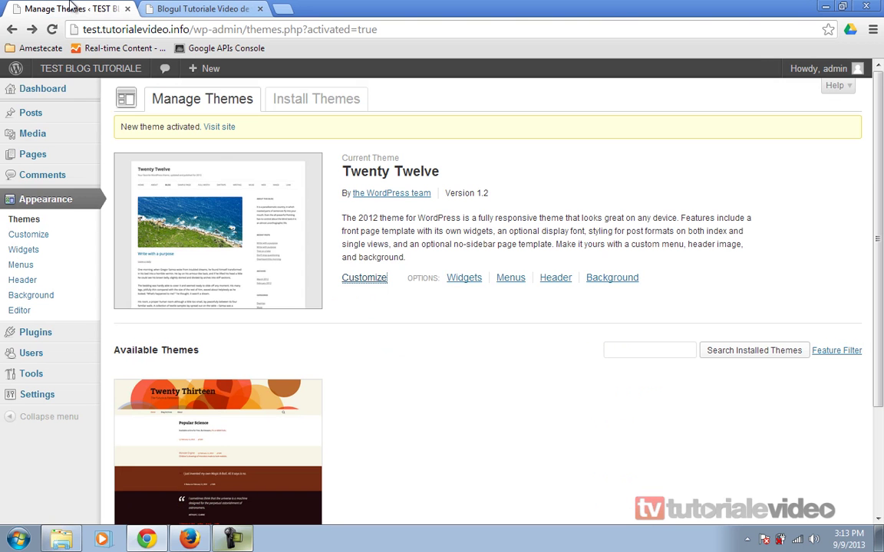
click(29, 270)
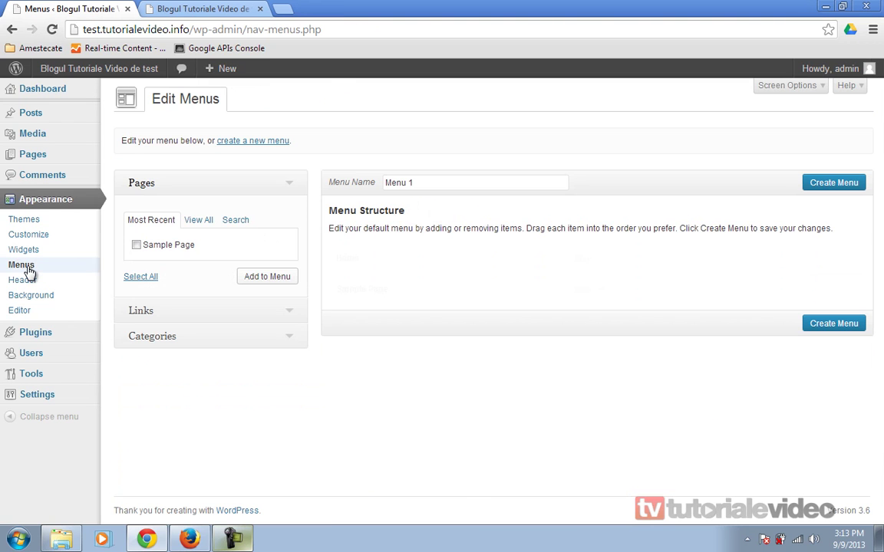
triple_click(454, 185)
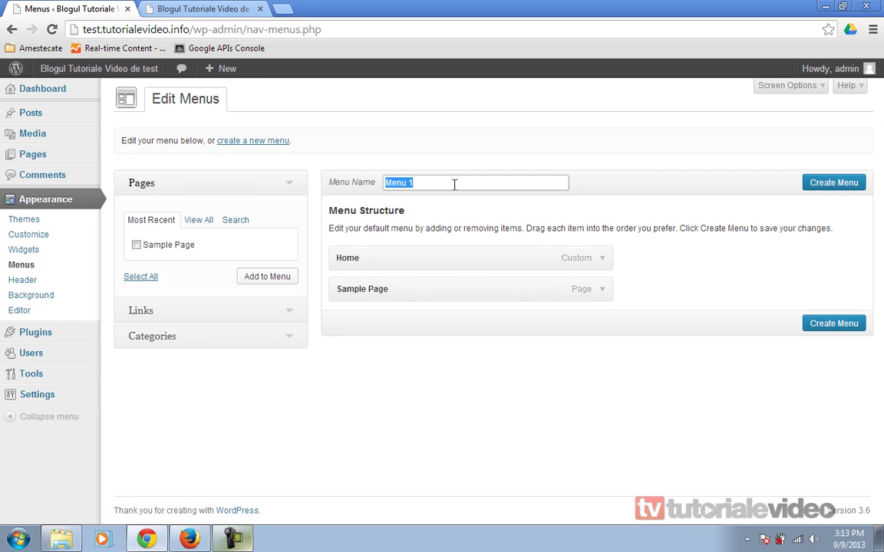
text(M)
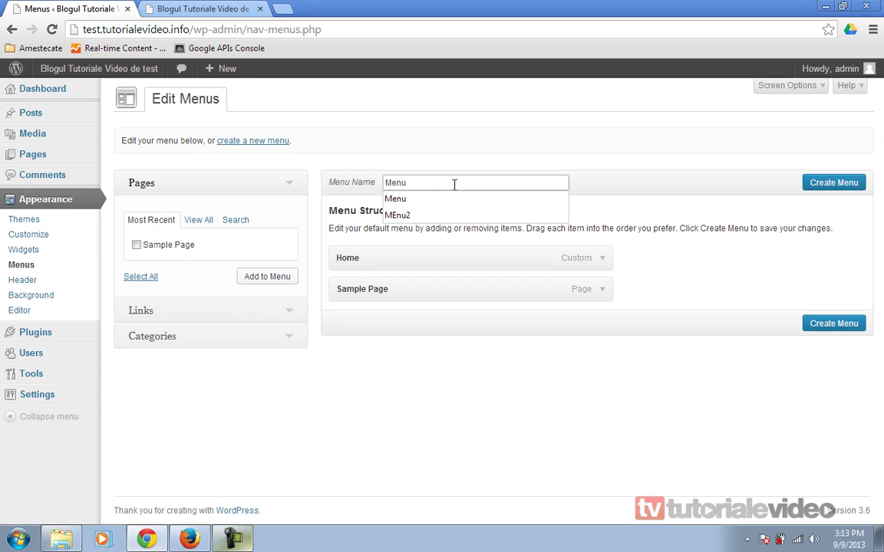
text(eniu1)
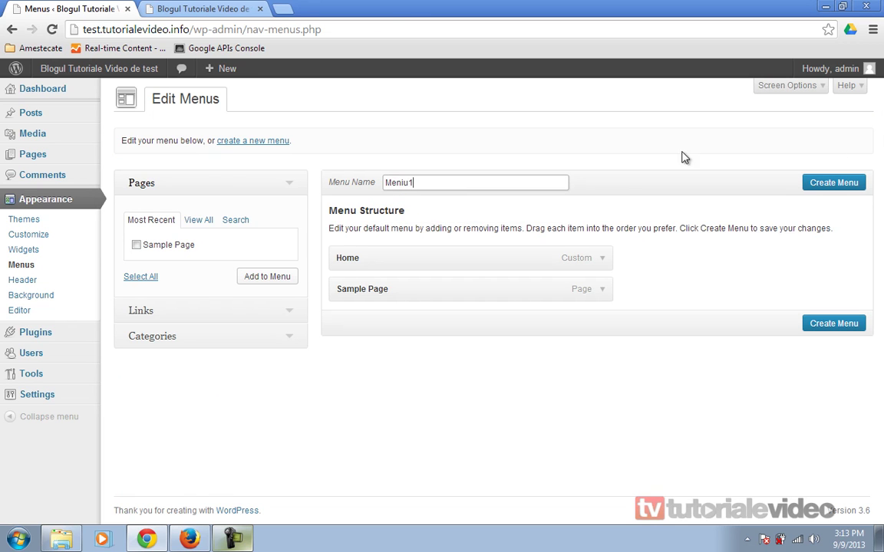
click(833, 183)
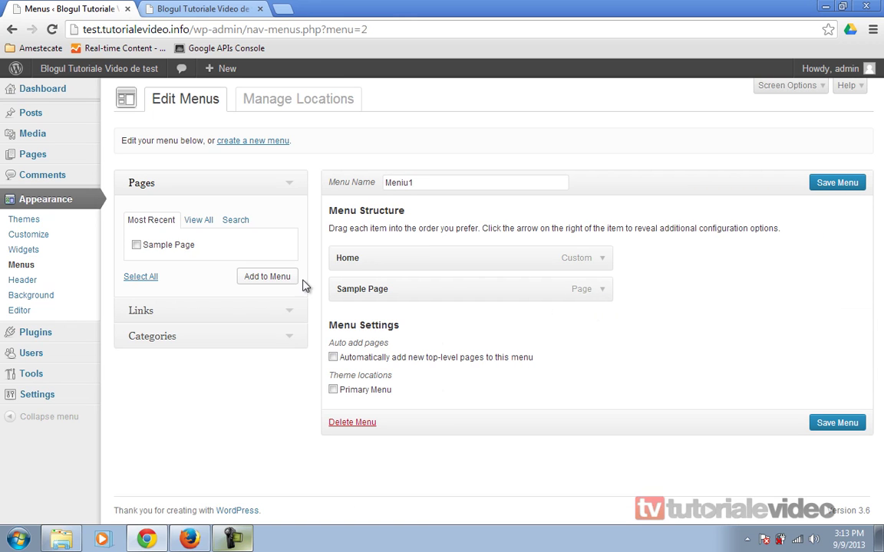
- Remove the Sample Page item from Meniu1 and save the menu
click(602, 290)
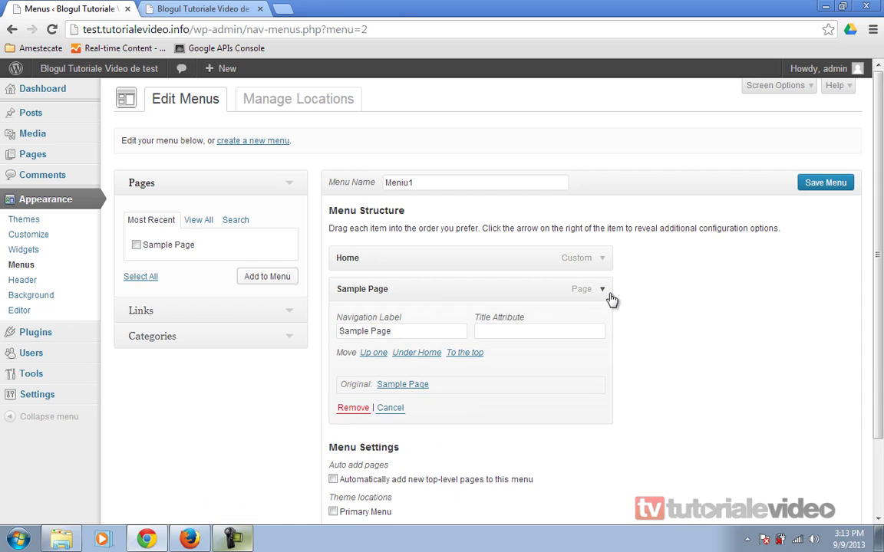
click(353, 408)
click(844, 391)
- Reload the blog's front page to check its navigation menu
click(211, 6)
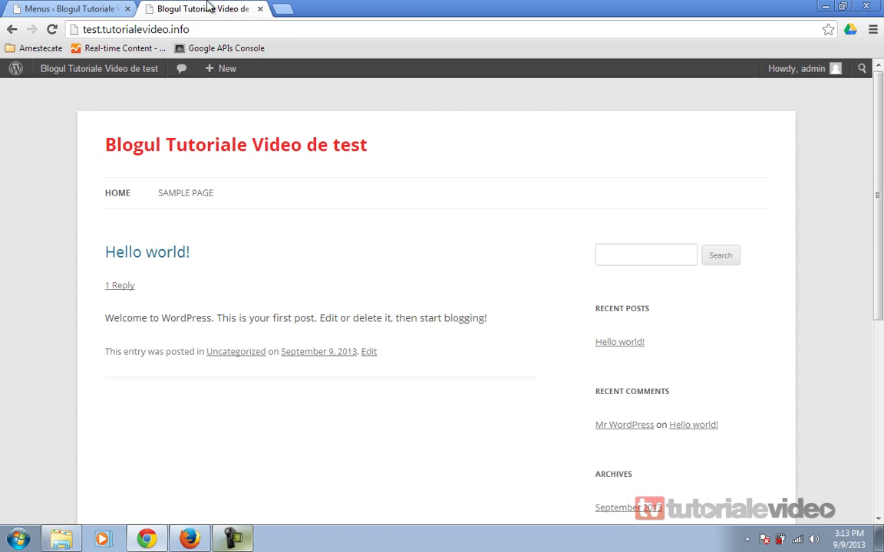
click(357, 28)
click(357, 27)
click(258, 30)
key(Return)
- Assign Meniu1 to the Primary Menu theme location and save the menu
click(81, 8)
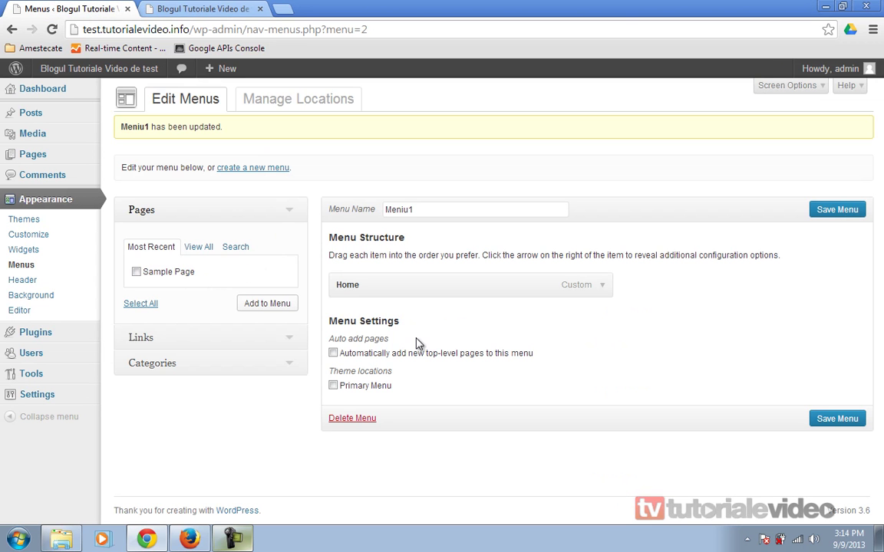
click(345, 386)
click(822, 421)
- Reload the blog's front page and follow the Home link to check the primary menu
click(226, 10)
click(244, 29)
key(Return)
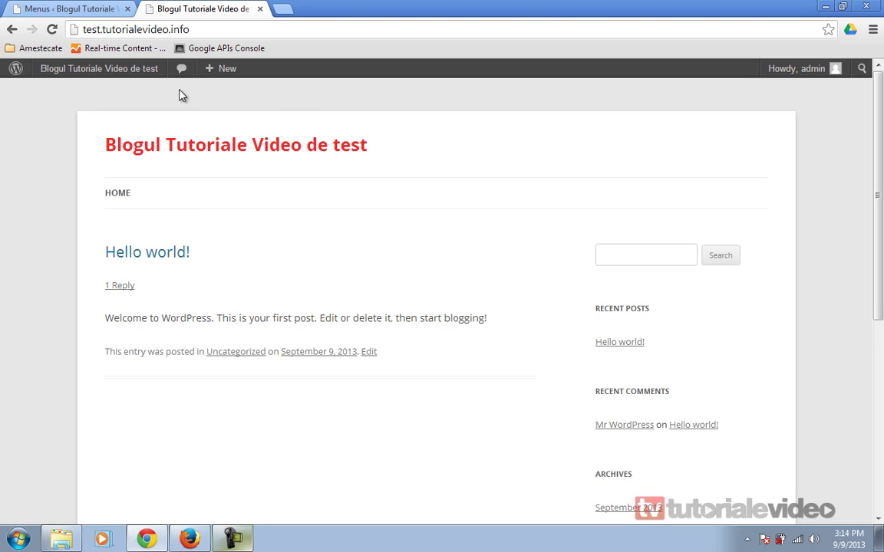
click(119, 196)
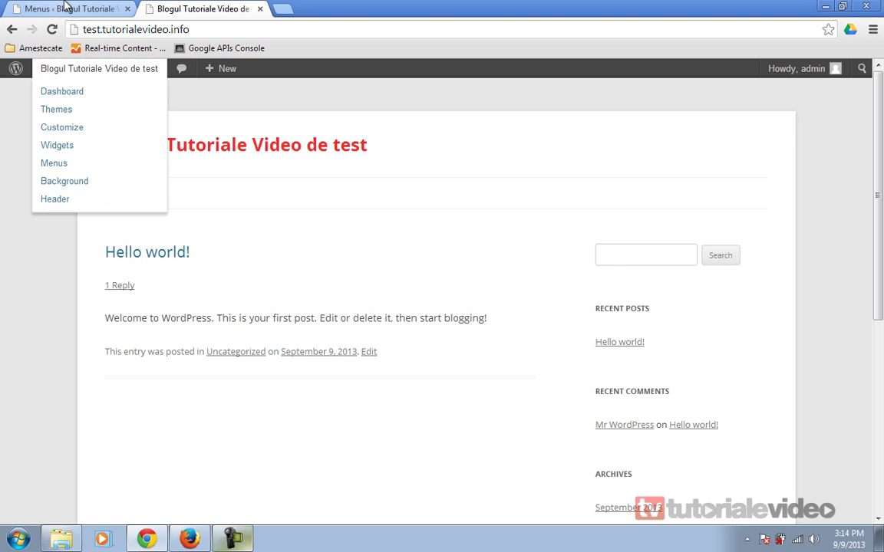
- Open the list of all pages in the admin area and move Sample Page to the trash
click(67, 8)
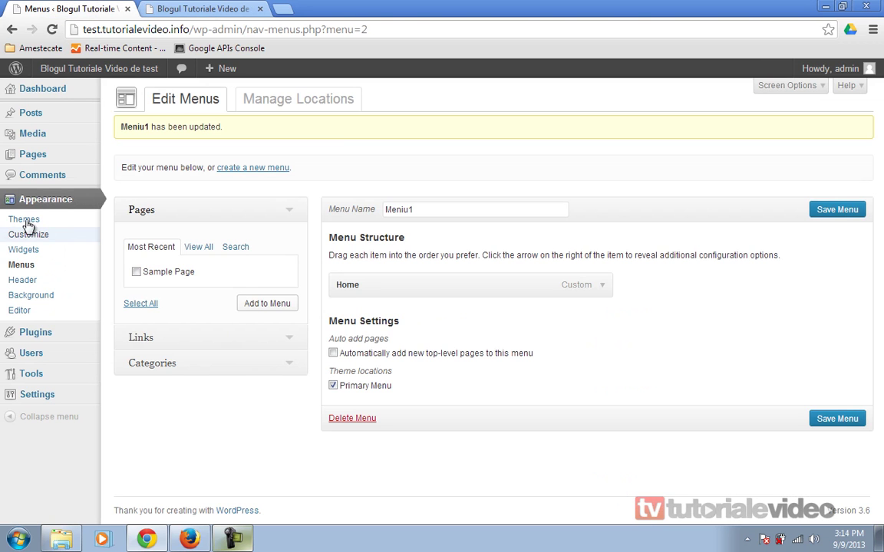
mouse_move(53, 156)
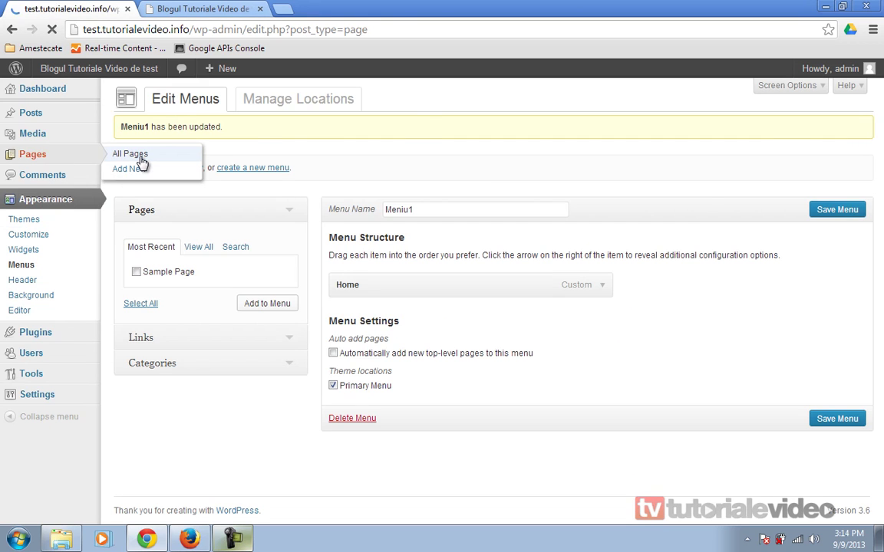
mouse_move(208, 204)
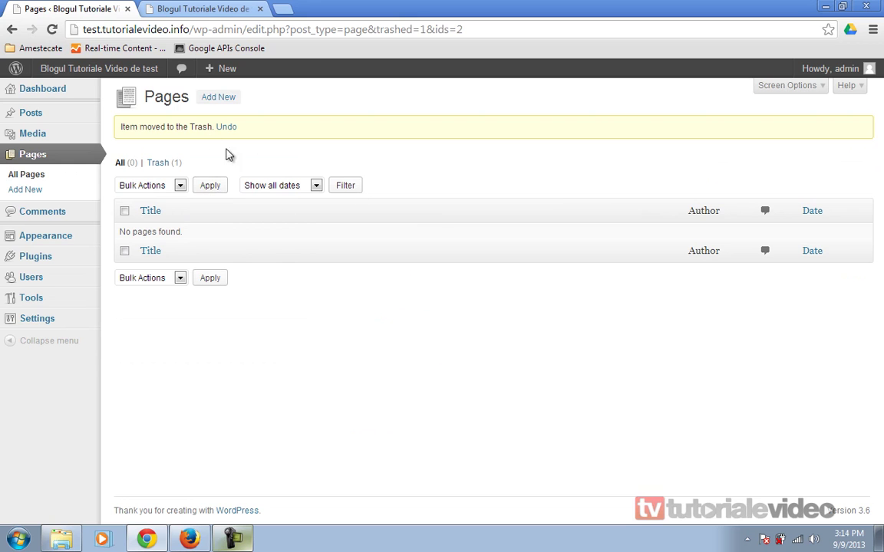
- Add a new page titled "Contact" with no body content and publish it
click(218, 97)
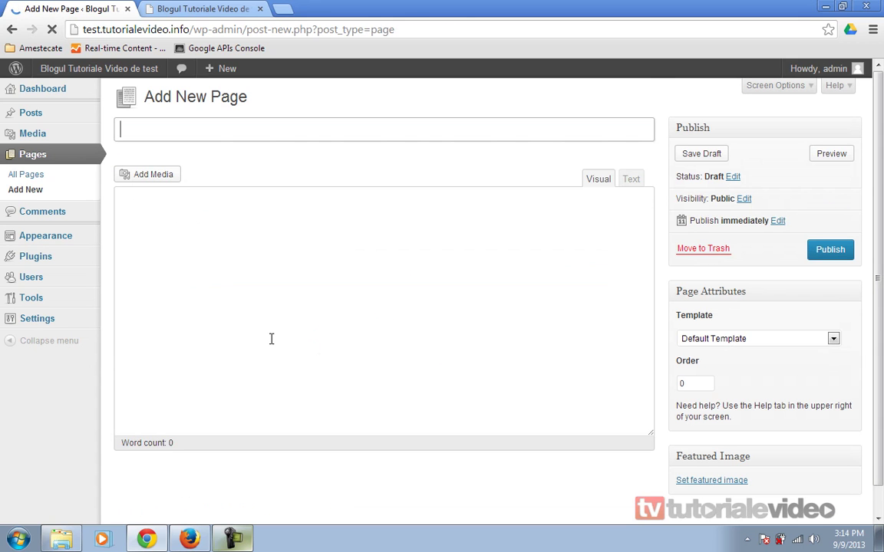
text(Contact)
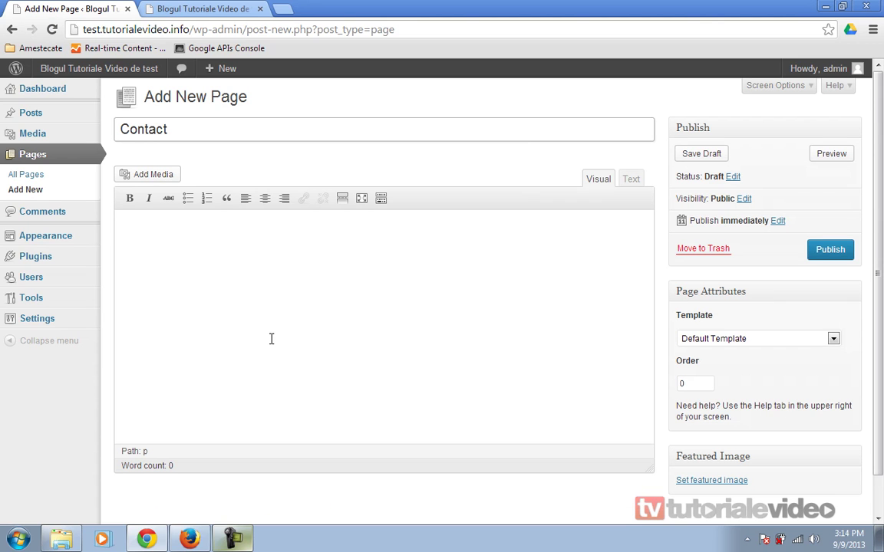
click(531, 258)
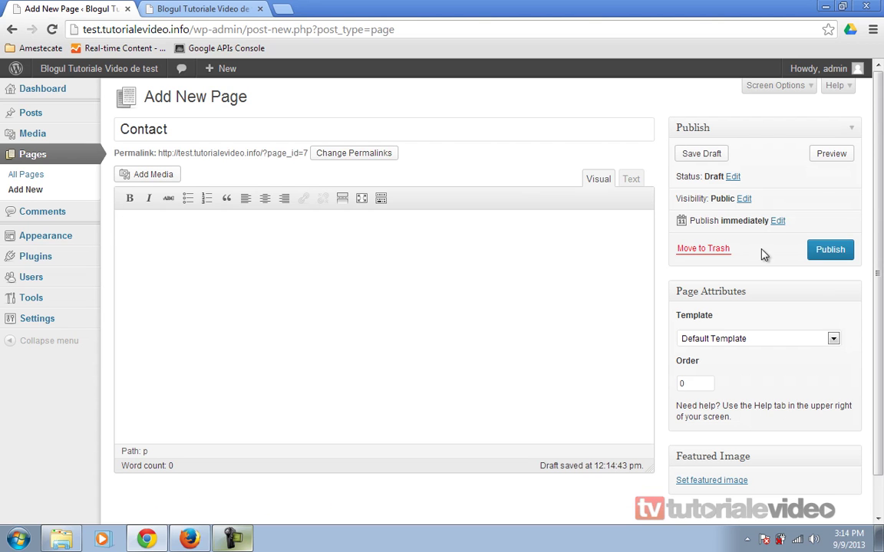
click(829, 249)
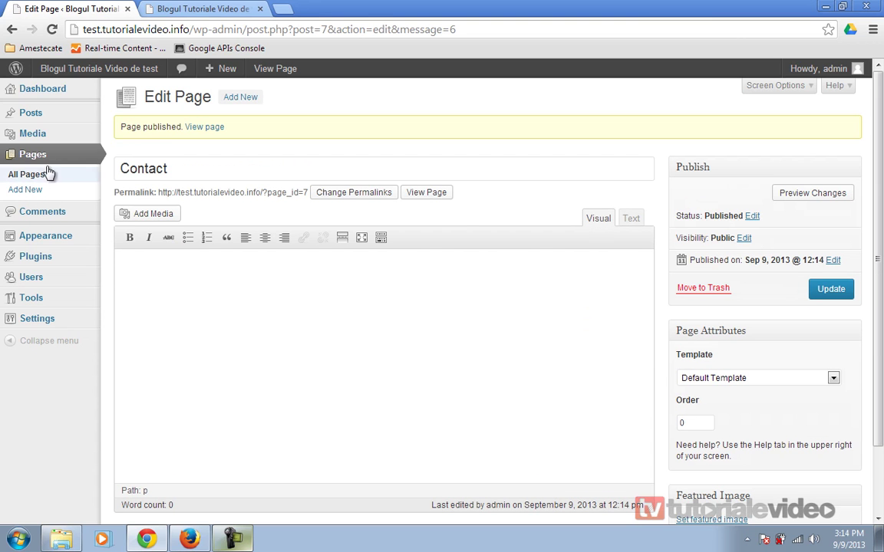
- Add the Contact page to Meniu1 below Home and save the menu
mouse_move(49, 236)
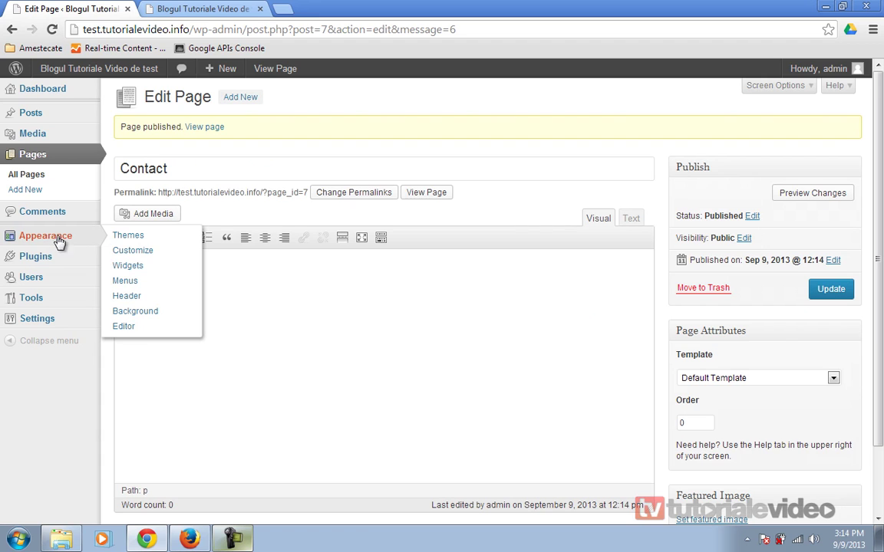
click(153, 285)
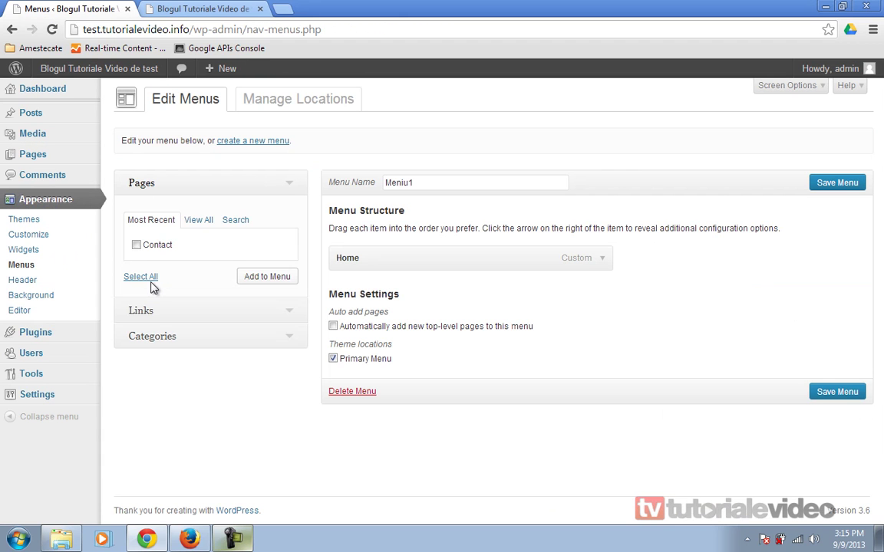
click(136, 247)
click(255, 277)
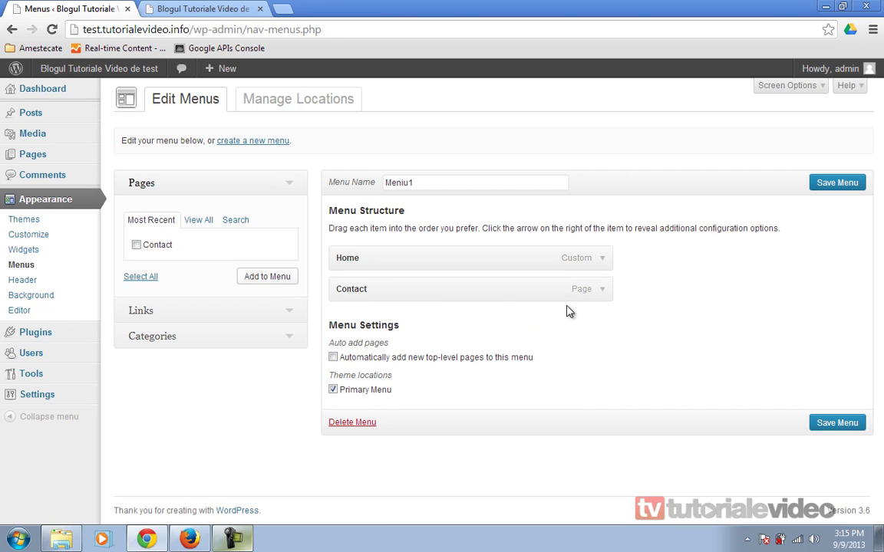
click(837, 423)
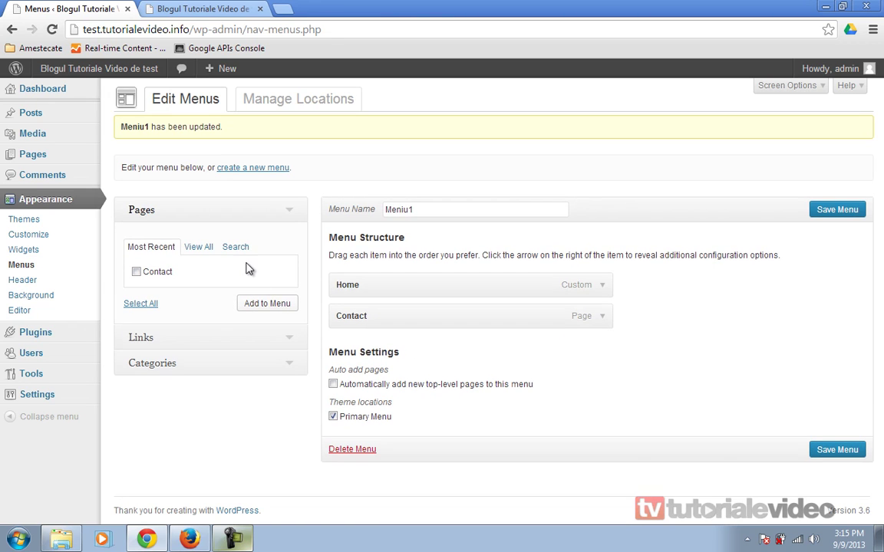
- Reload the blog's front page, open the Contact page from its menu and look through the page
click(240, 6)
click(270, 27)
key(Return)
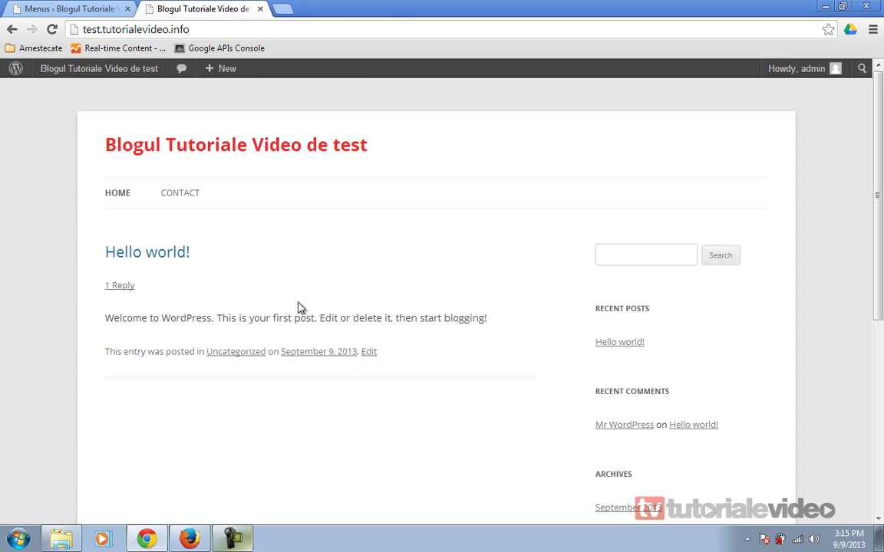
click(179, 195)
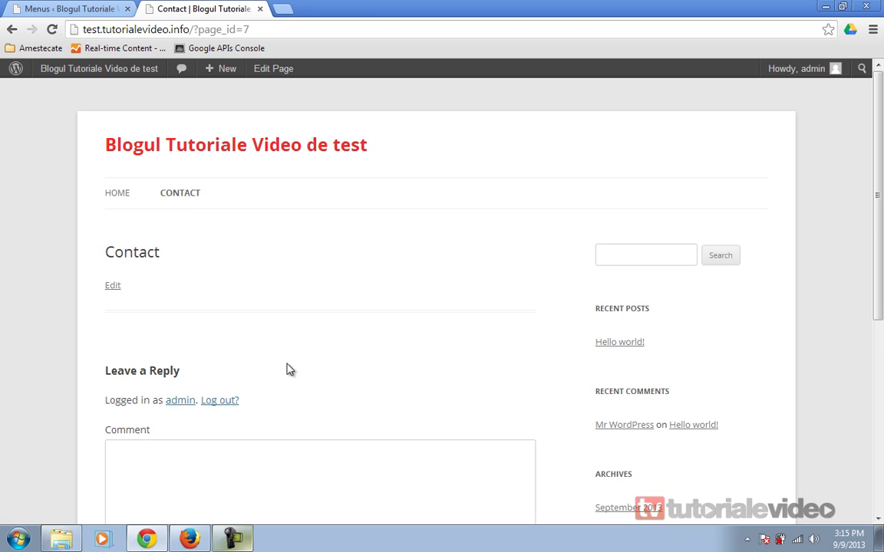
scroll(292, 369, down, 5)
scroll(291, 370, up, 5)
- Open the Widgets settings and compare the Main Sidebar widgets with the sidebar on the blog's Contact page
click(38, 9)
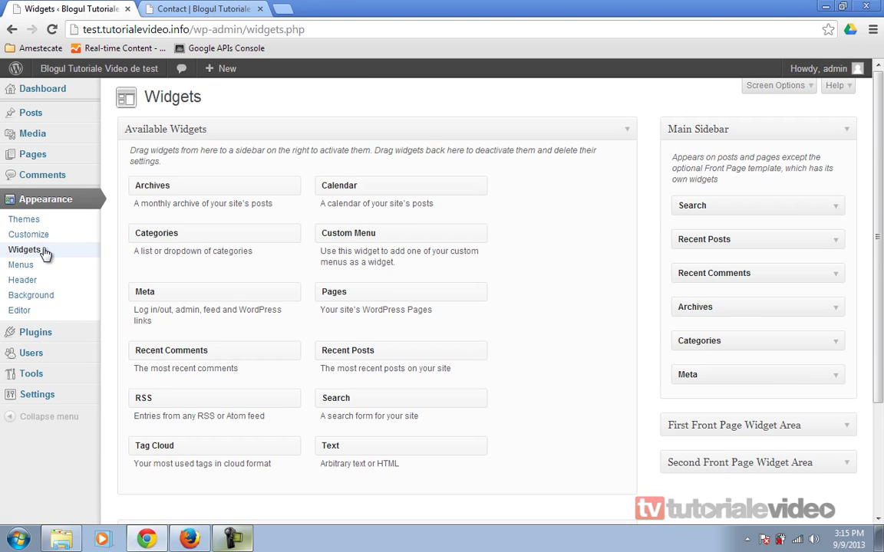
click(204, 8)
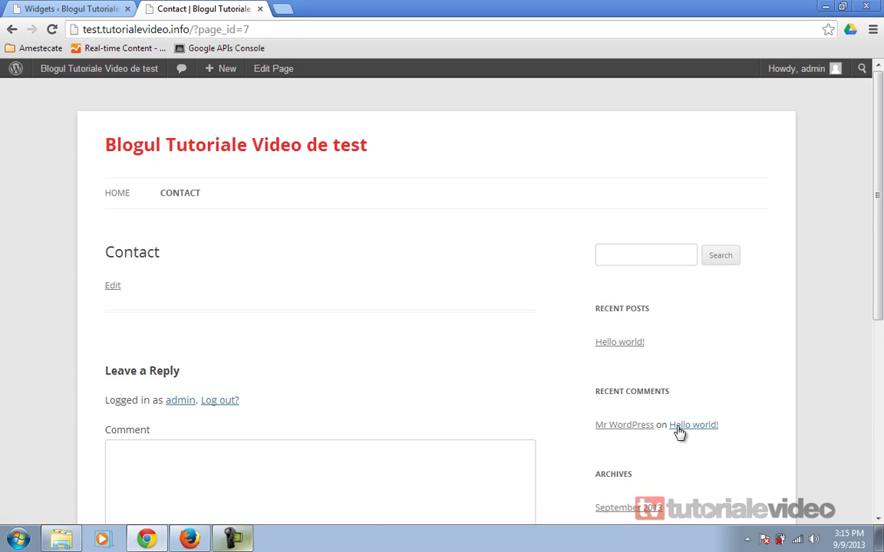
scroll(677, 420, down, 2)
scroll(637, 349, down, 1)
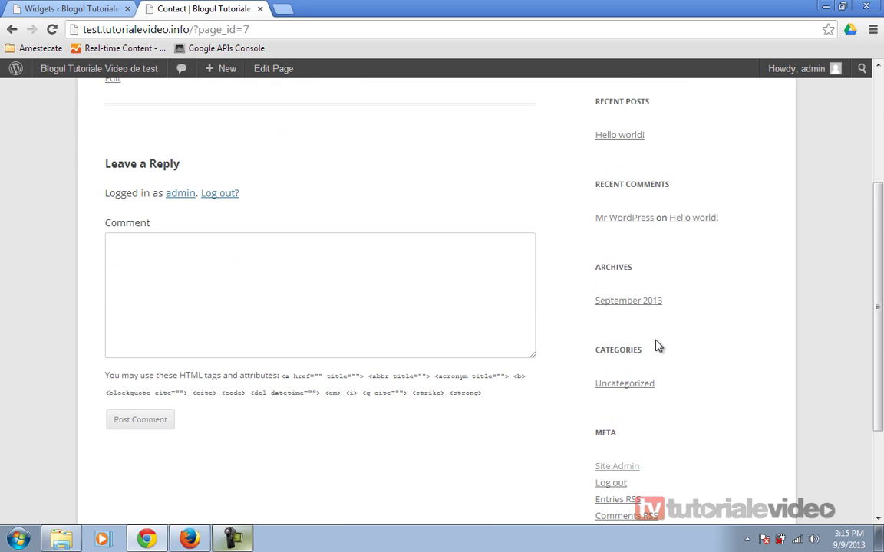
scroll(660, 369, down, 1)
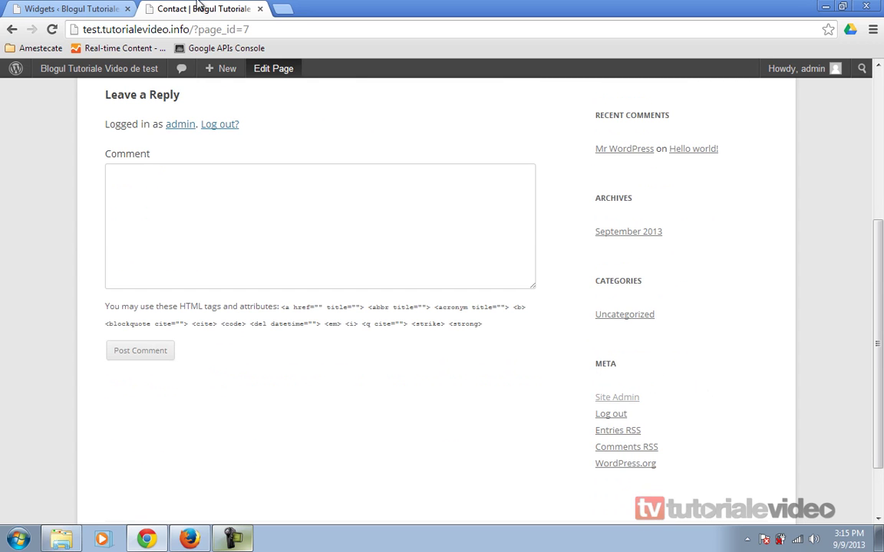
- Delete the Meta and Categories widgets from the Main Sidebar
click(104, 8)
click(772, 368)
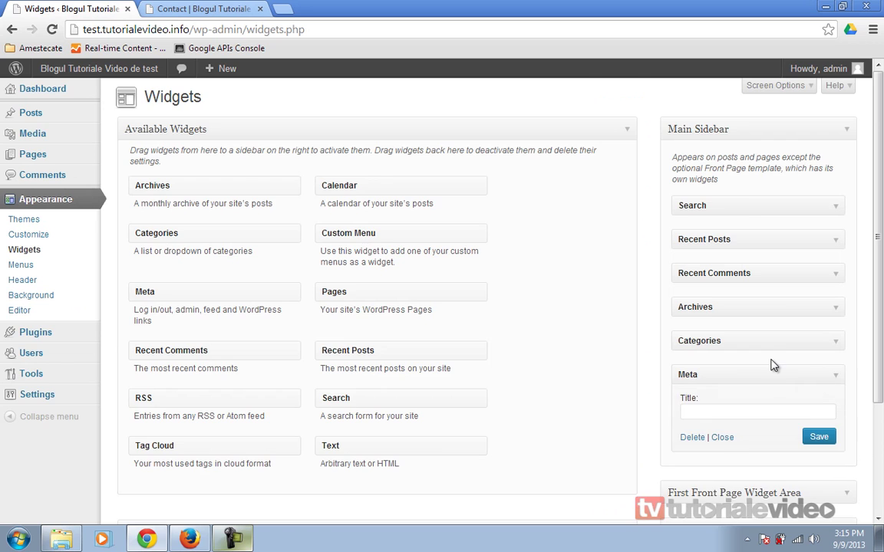
scroll(772, 367, down, 2)
click(686, 369)
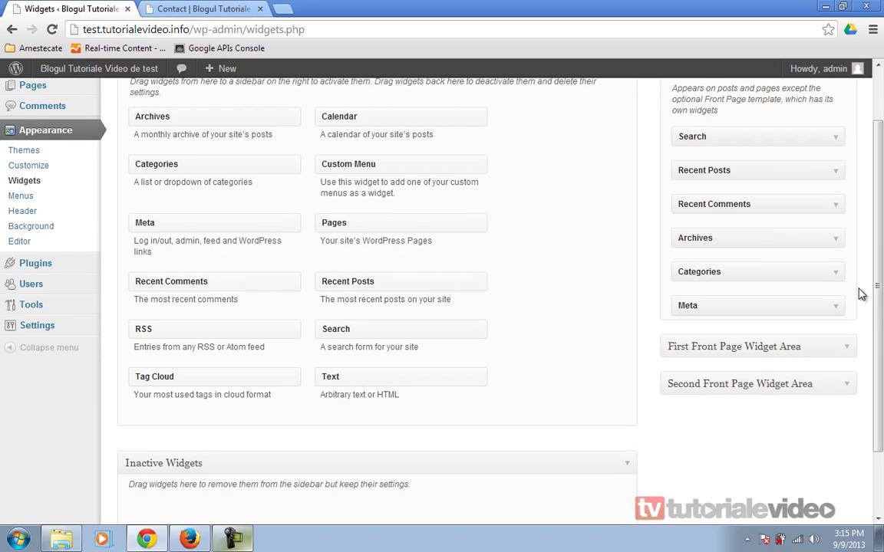
click(836, 273)
click(691, 377)
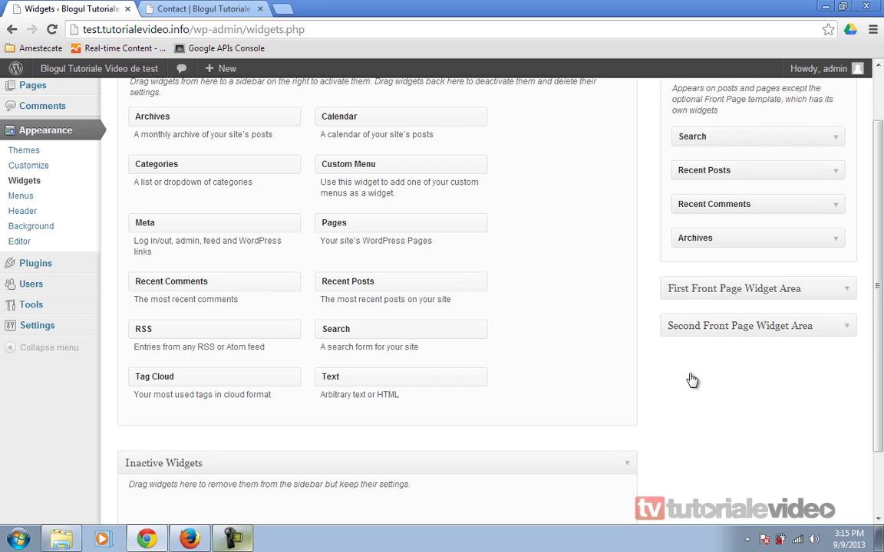
- Delete the Archives and Recent Posts widgets from the Main Sidebar
click(841, 244)
click(690, 331)
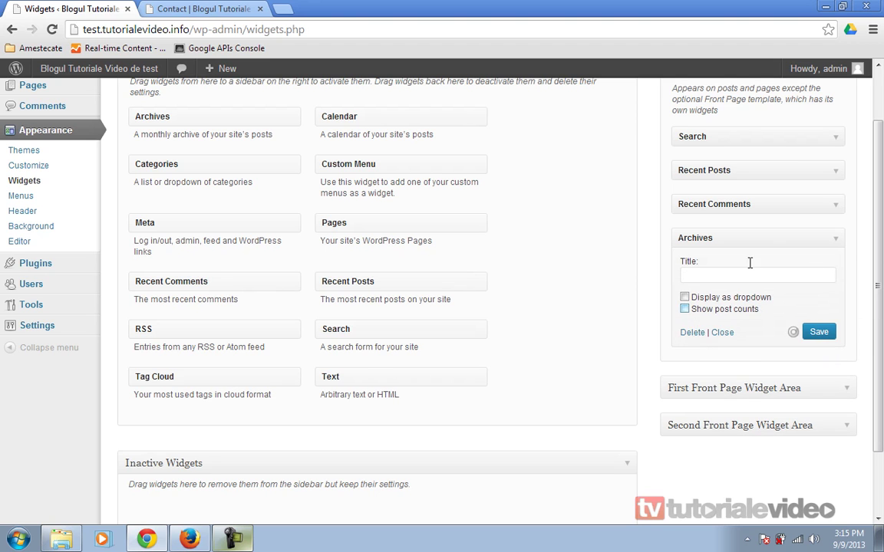
click(837, 177)
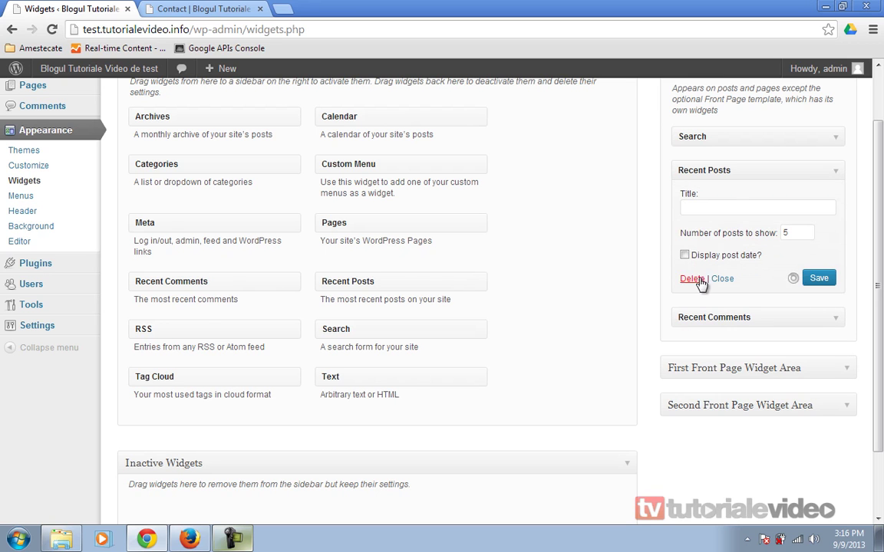
click(691, 279)
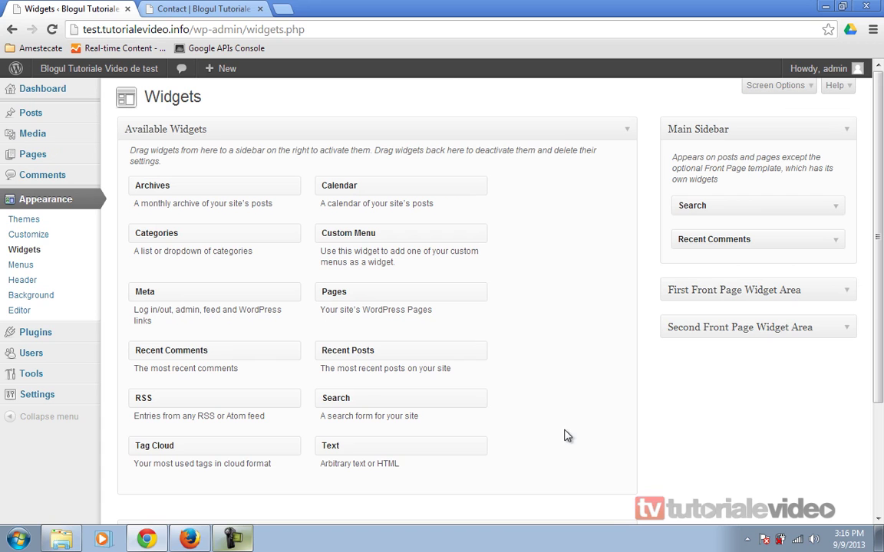
- Switch to the blog's Contact page, open the front page from the site title and check its sidebar
click(238, 6)
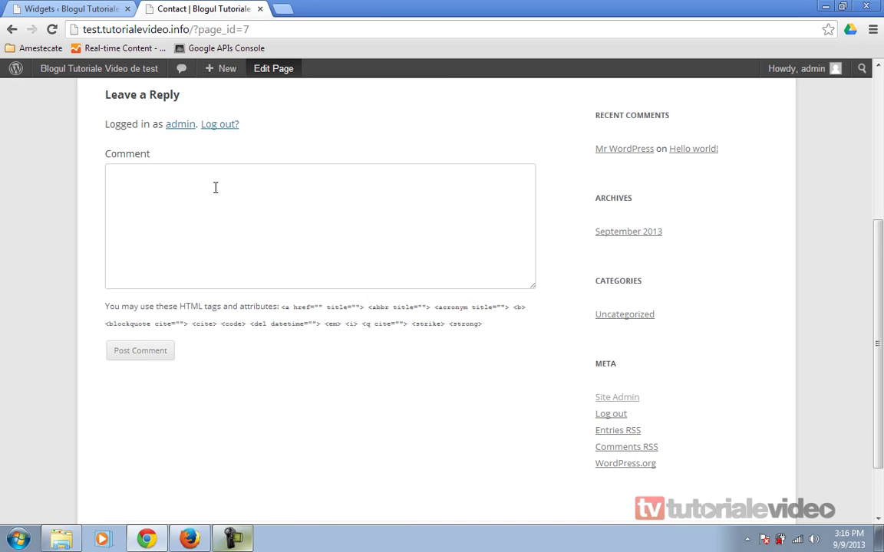
scroll(191, 223, up, 3)
click(36, 6)
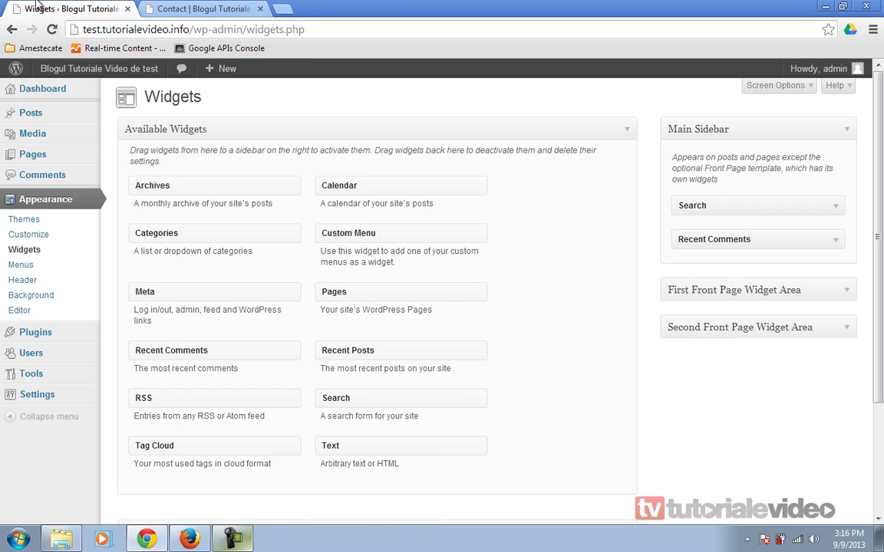
click(204, 8)
click(288, 29)
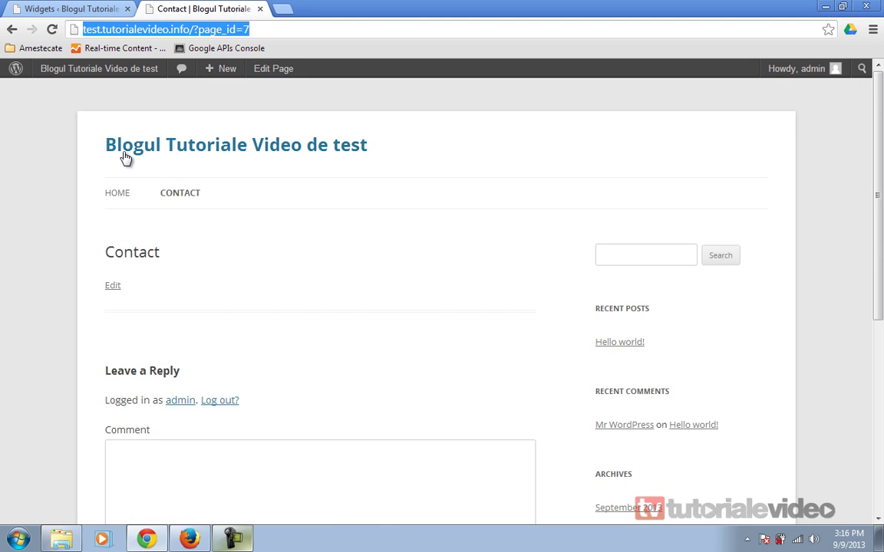
click(125, 153)
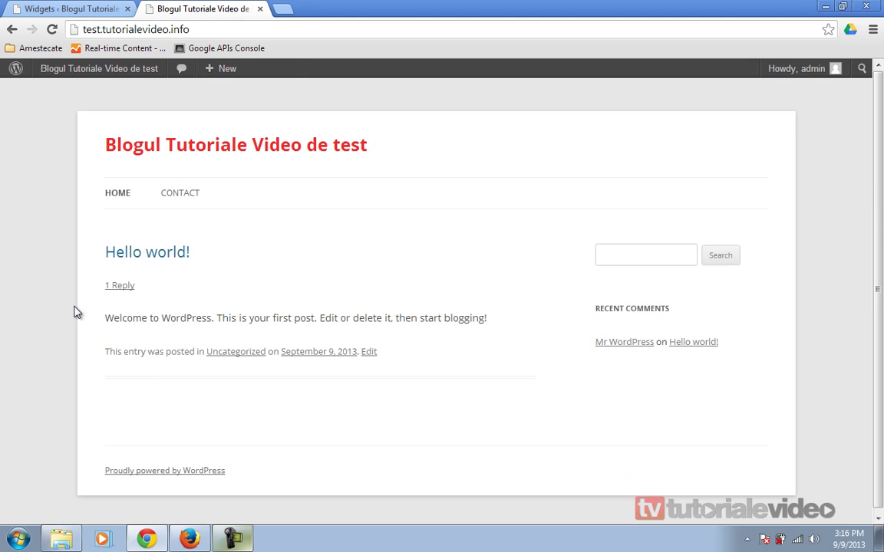
- Start a new post in the blog's administration and title it "Acesta este primul post de pe blogul test"
click(71, 9)
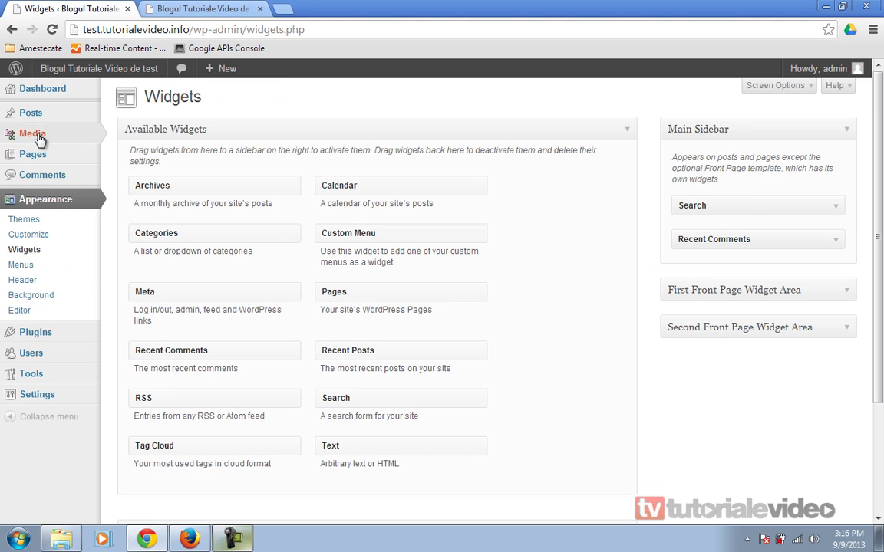
mouse_move(56, 115)
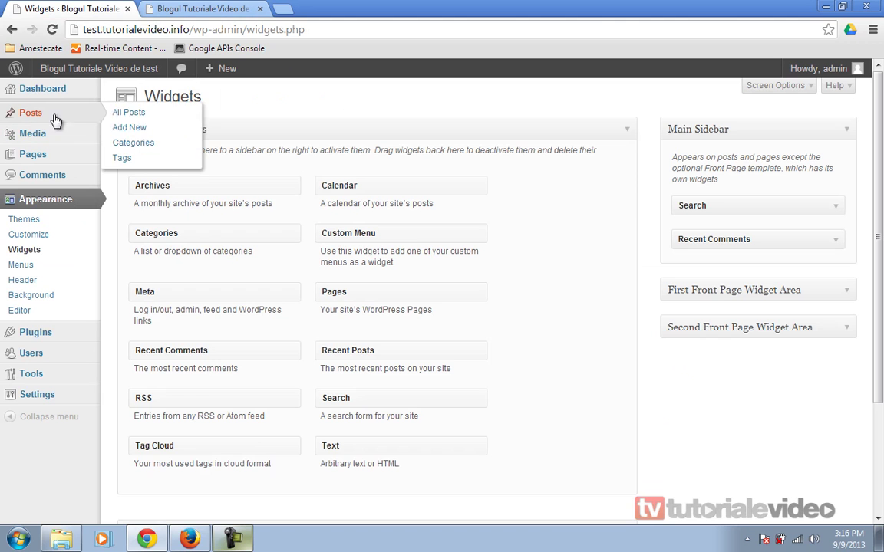
click(130, 128)
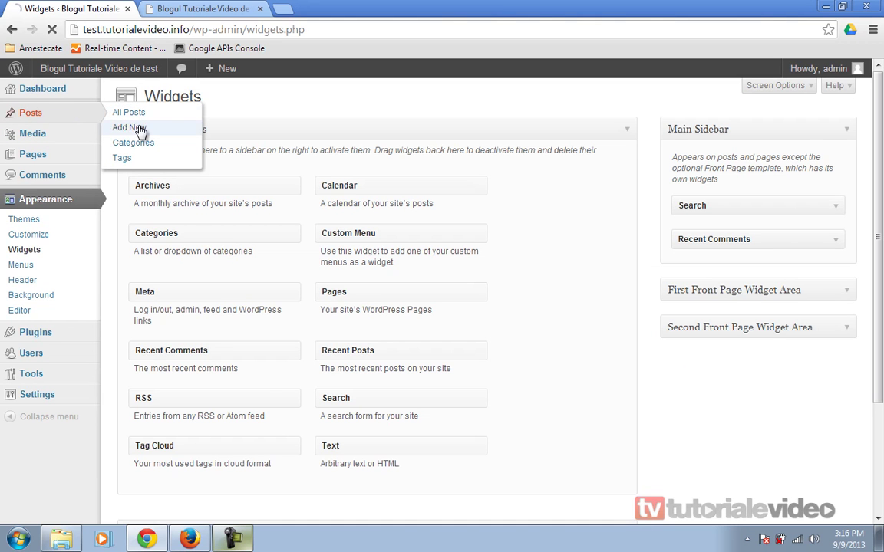
text(Ace)
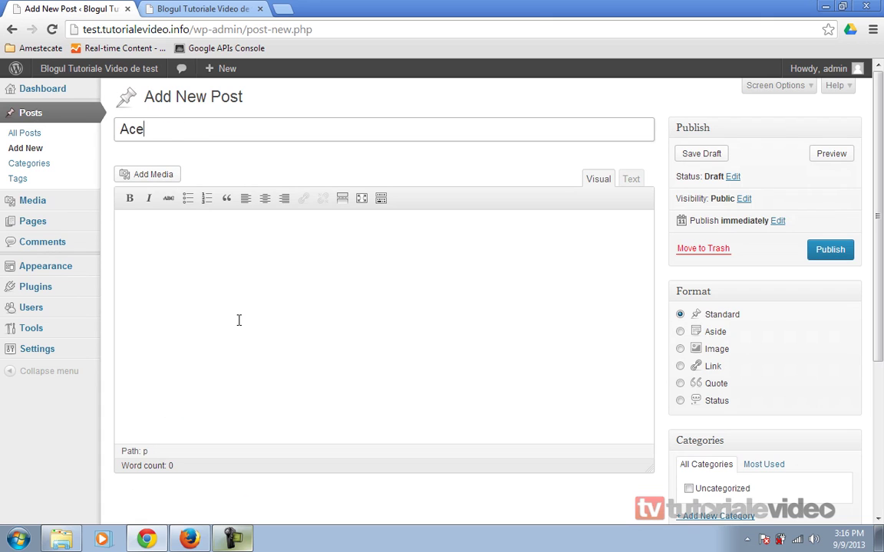
text(sta este p)
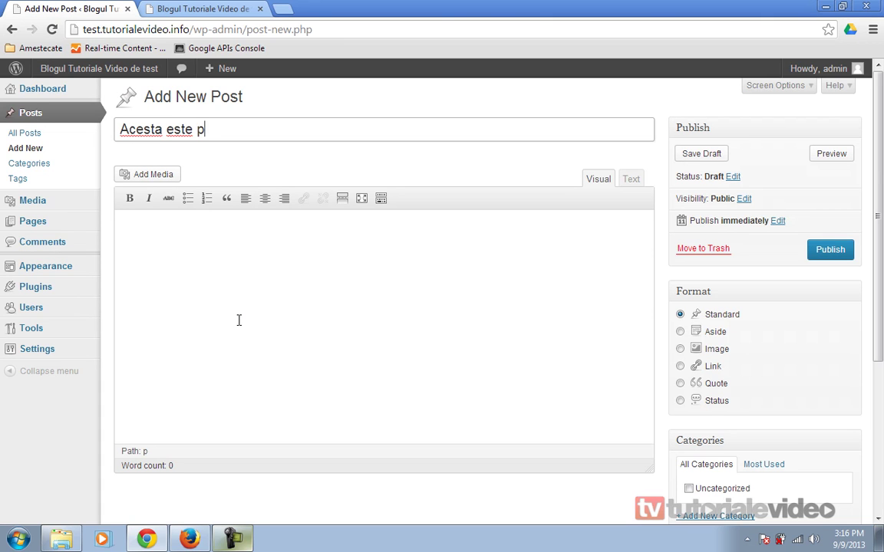
text(rimul post de pe blogul test)
- Write "Blogul test primul blog test" in the post body and paste copies of it repeatedly to build a long paragraph
click(239, 319)
text(Blogul test primul blog)
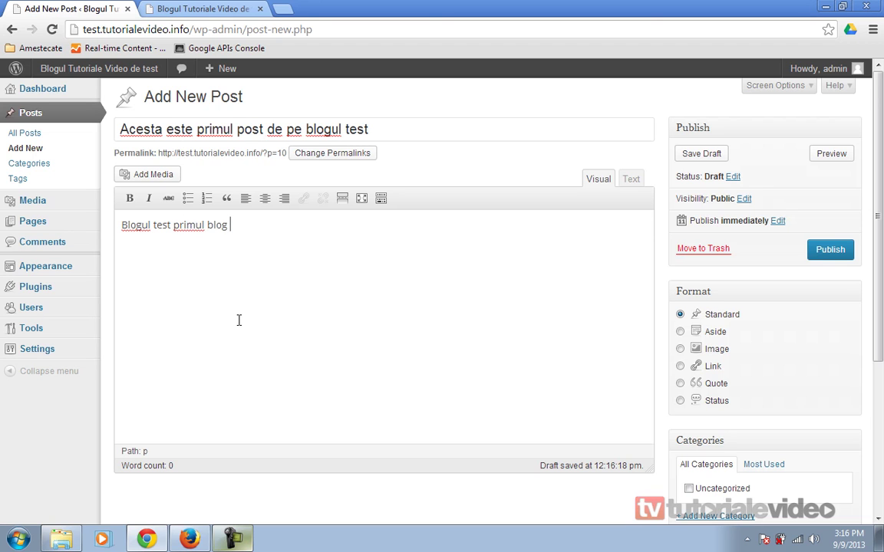
key(ctrl+a)
click(239, 320)
key(ctrl+v)
key(ctrl+v)
key(ctrl+v)
key(ctrl+v)
key(ctrl+v)
key(ctrl+v)
key(ctrl+v)
key(ctrl+v)
key(ctrl+v)
key(ctrl+v)
key(ctrl+v)
key(ctrl+v)
key(ctrl+v)
key(ctrl+v)
key(ctrl+v)
key(ctrl+v)
key(ctrl+v)
key(ctrl+v)
key(ctrl+v)
key(ctrl+v)
key(ctrl+v)
key(ctrl+v)
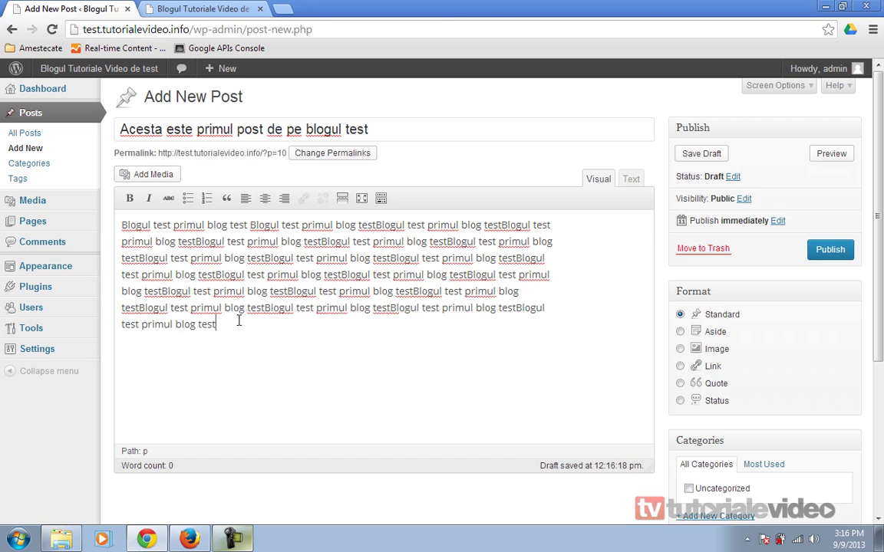
- Make the opening words "Blogul test primul b" of the post's first line bold
scroll(239, 321, up, 2)
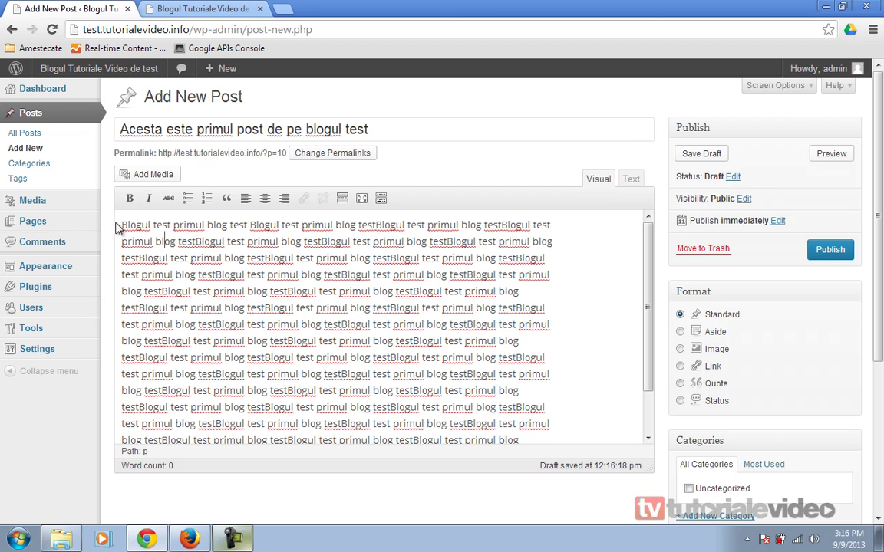
drag(121, 225, 214, 225)
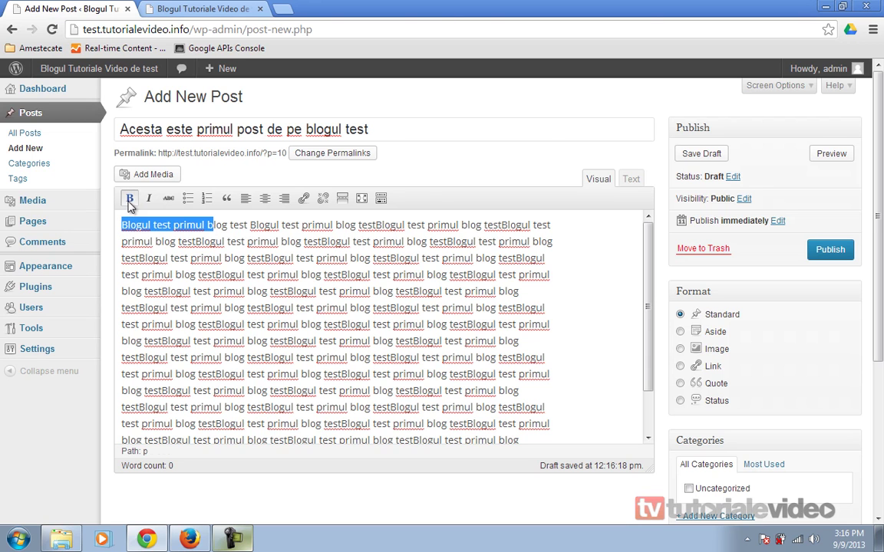
click(130, 198)
click(204, 241)
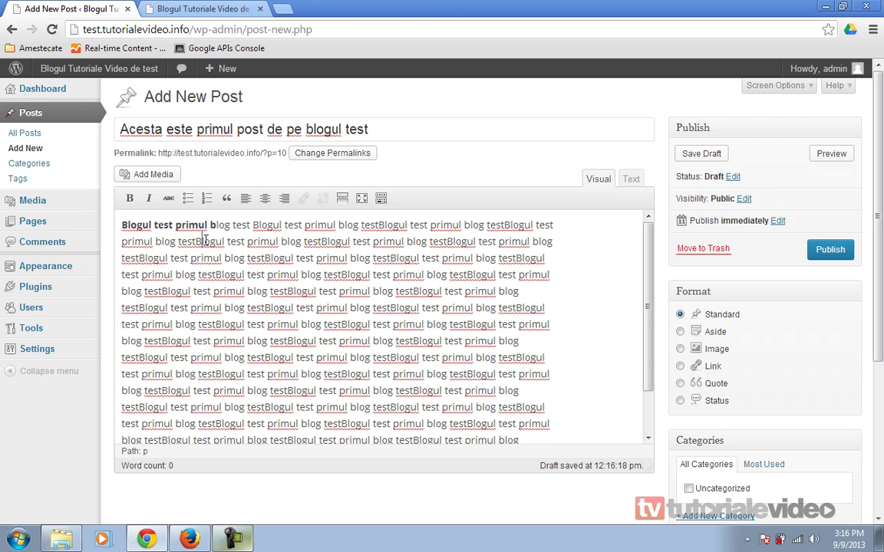
- In the post's first line, italicize "test Blogul test primul" and strike through the following "blog testBlogul test"
double_click(191, 225)
click(232, 225)
drag(232, 225, 430, 225)
click(148, 197)
click(230, 223)
click(168, 198)
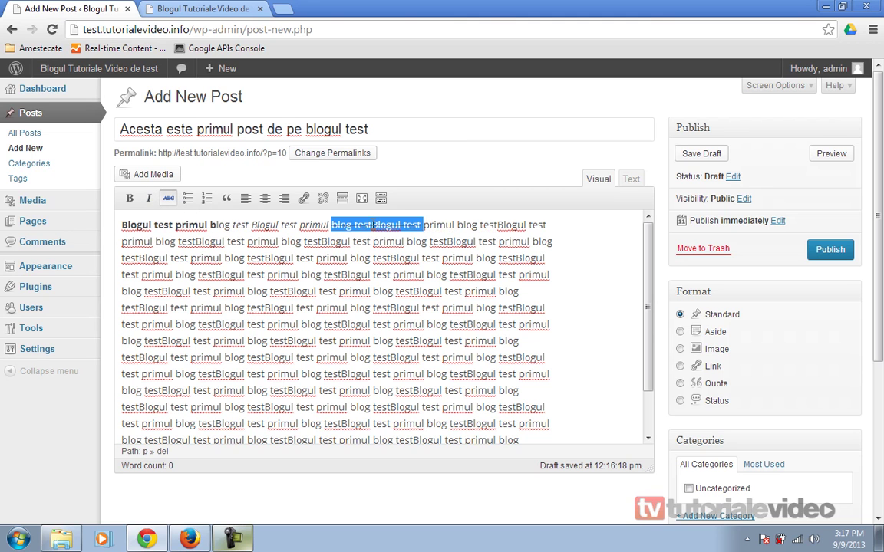
click(372, 225)
drag(423, 225, 549, 224)
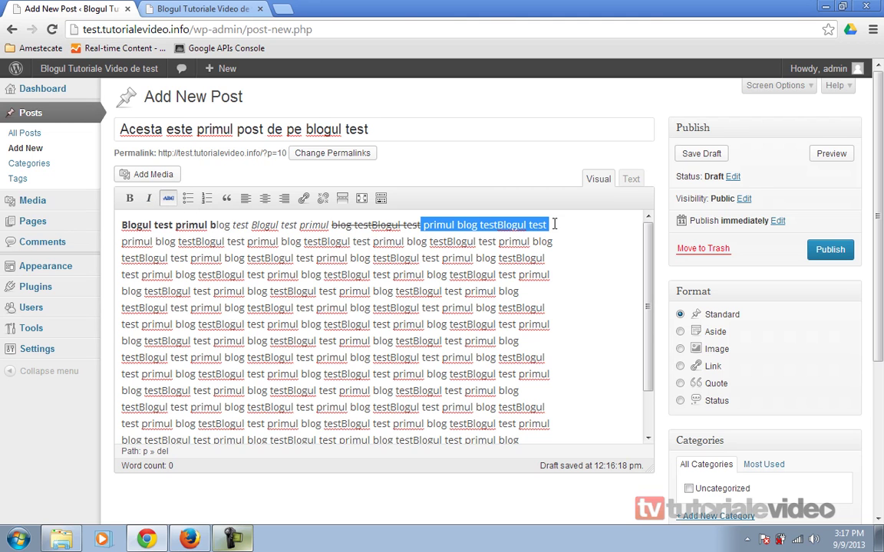
click(578, 270)
- Add a bulleted list below the paragraph with the single item "Salut ce mai faci"
key(ctrl+End)
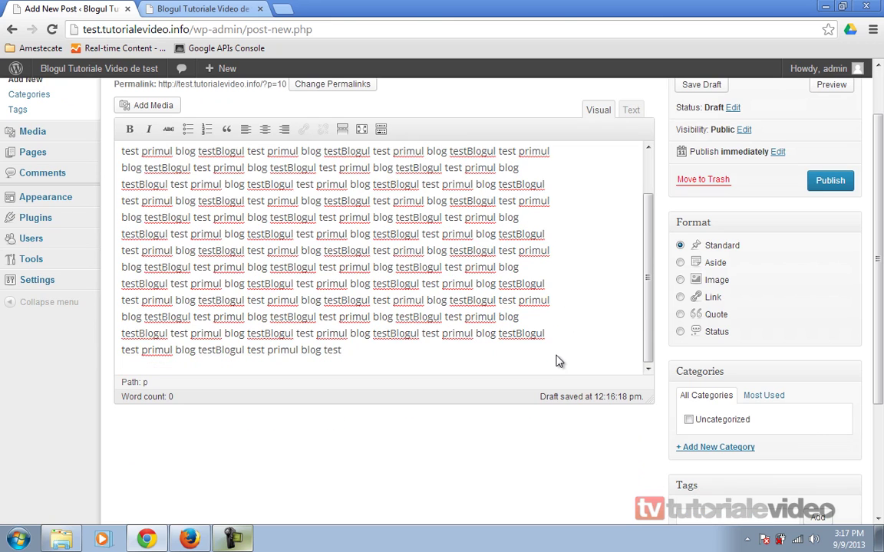
key(Return)
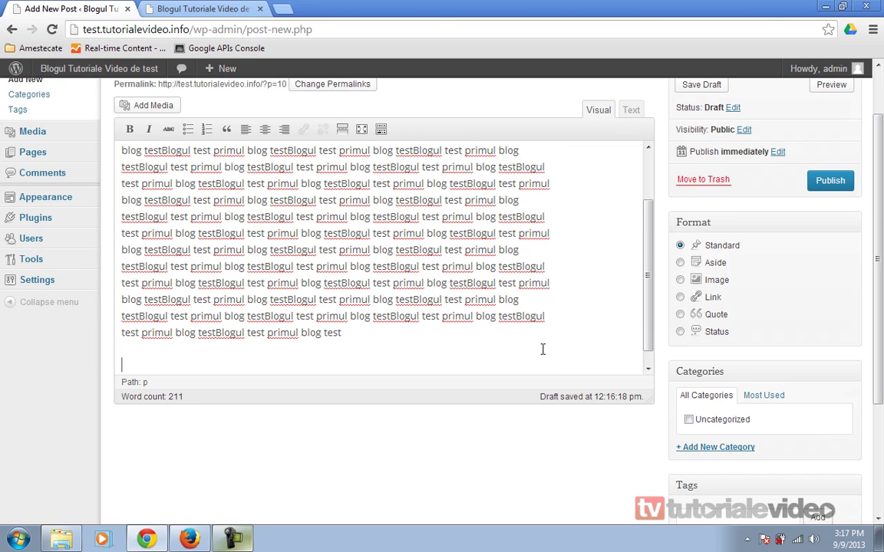
click(187, 129)
scroll(246, 292, down, 1)
text(Salut ce mai faci)
key(Return)
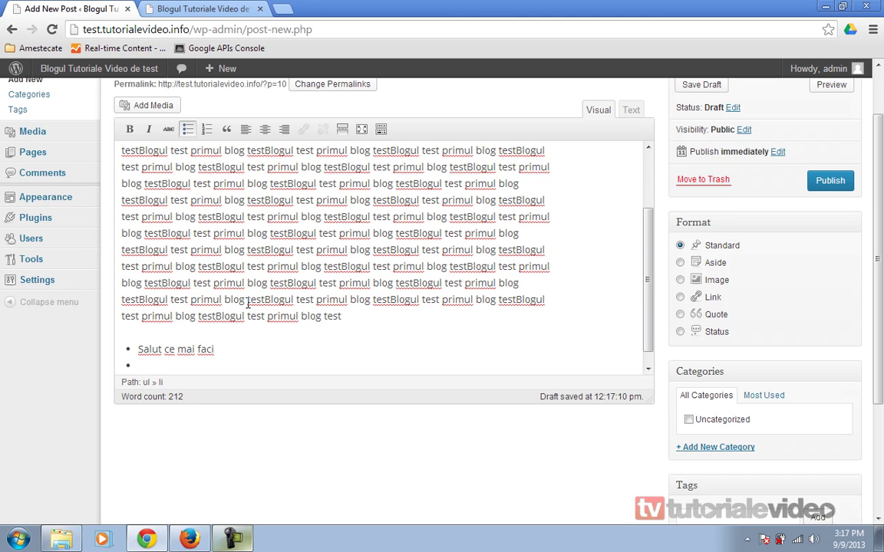
click(185, 131)
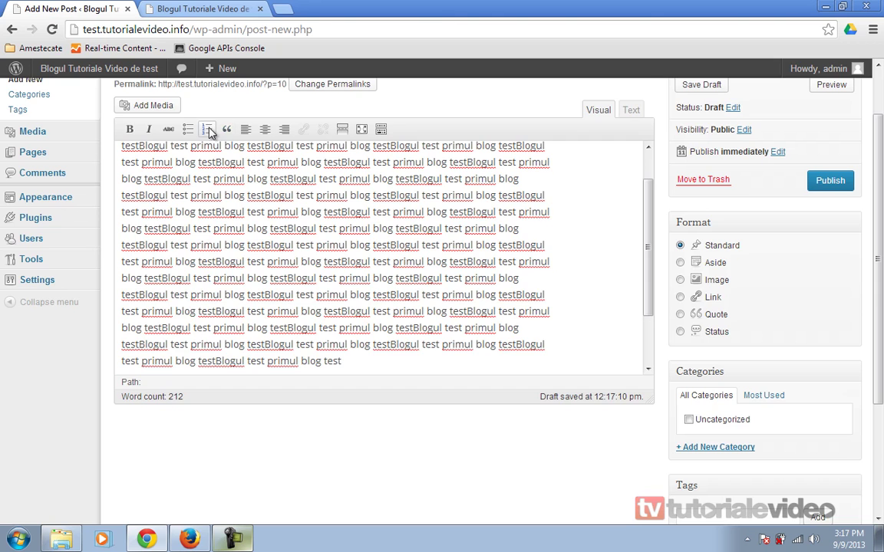
- Add a numbered list below the bullet with "Cum sa faci un website" and "cum sa postezi pe un website"
click(207, 131)
scroll(287, 265, down, 5)
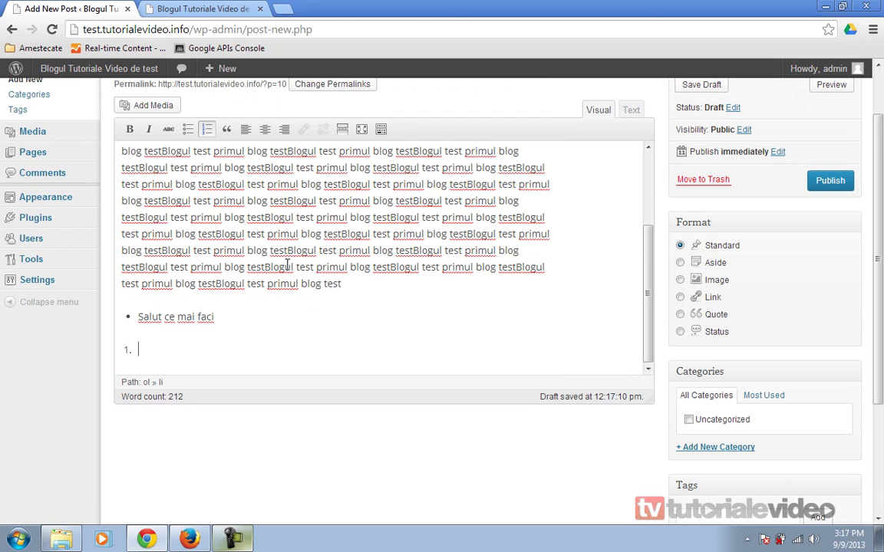
text(Cum sa faci un web)
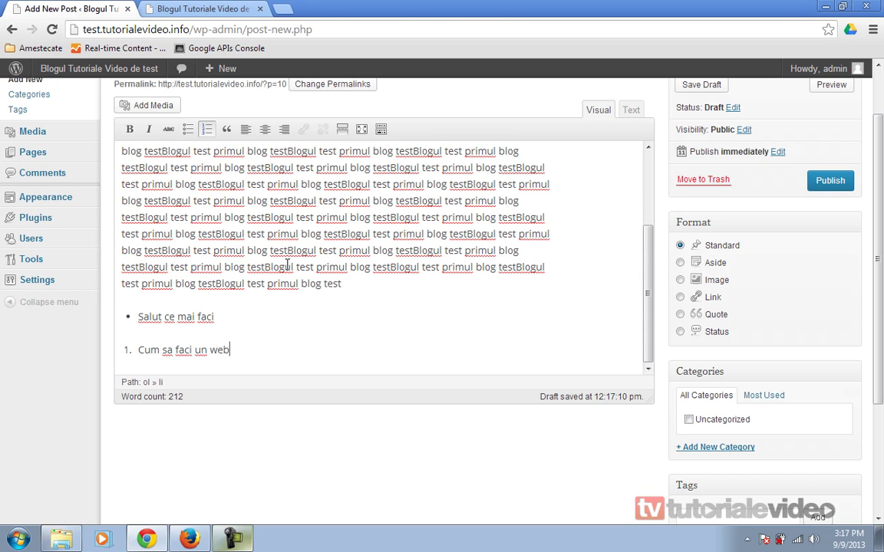
text(site)
key(Return)
text(cum sa postezi pe un website)
key(Return)
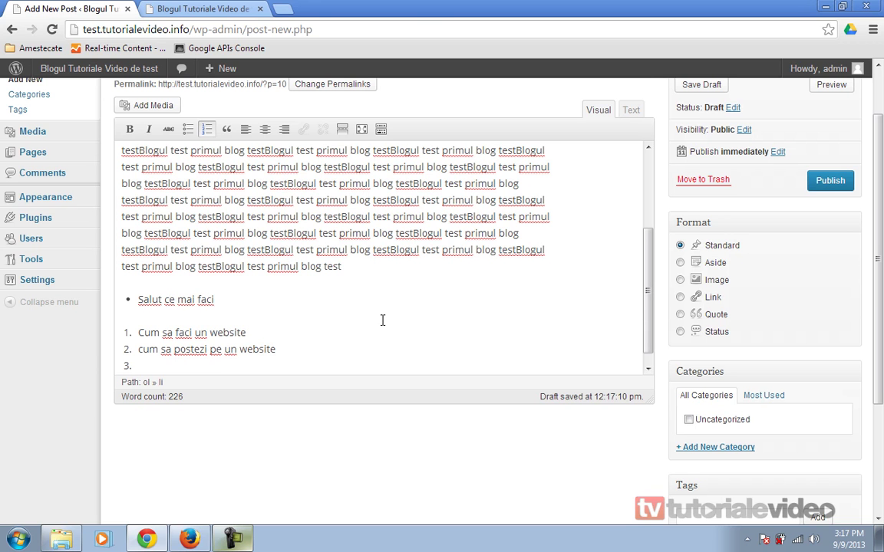
- Review the post body from its formatted first line down to the two lists, selecting the text of the long paragraph
scroll(383, 322, down, 2)
scroll(381, 321, up, 5)
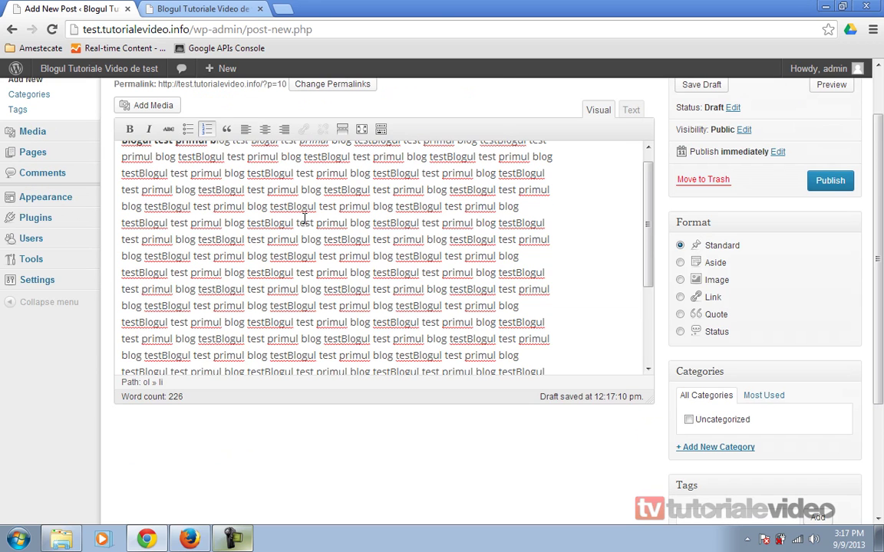
scroll(248, 201, up, 3)
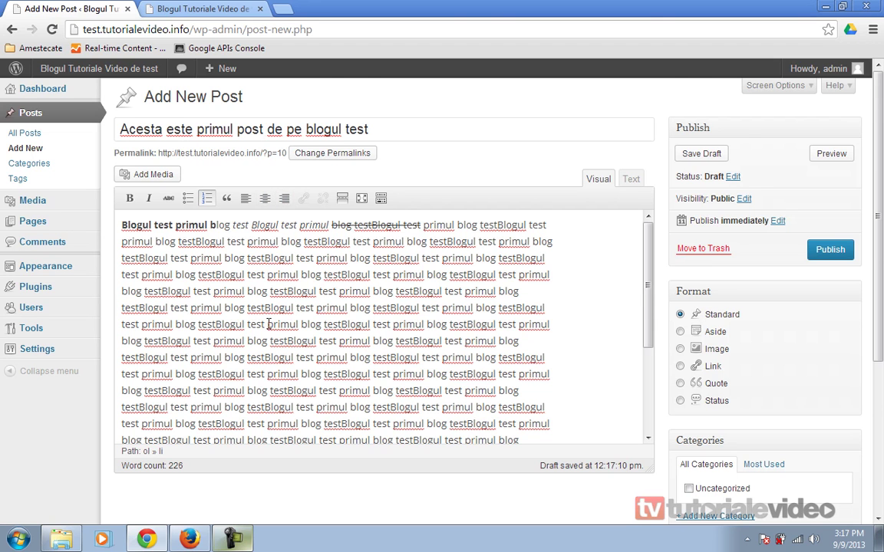
scroll(253, 307, down, 5)
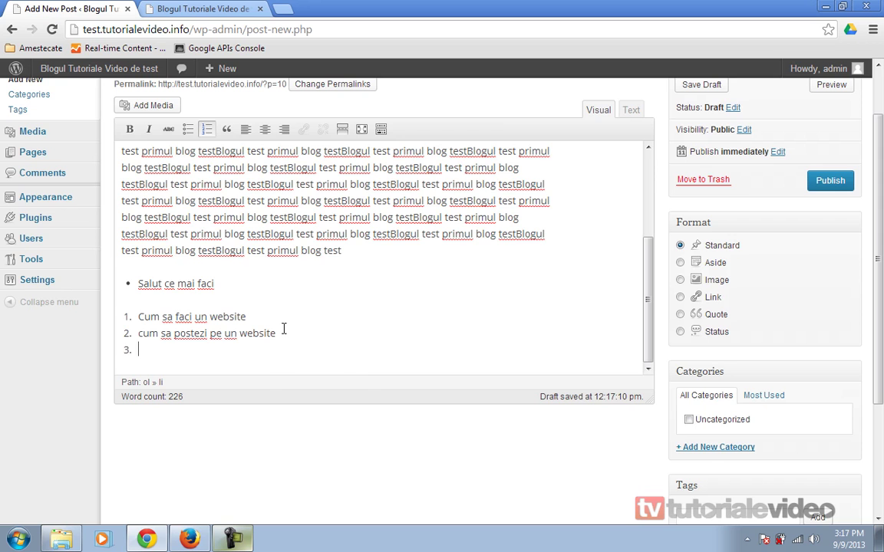
scroll(283, 328, up, 10)
key(ctrl+a)
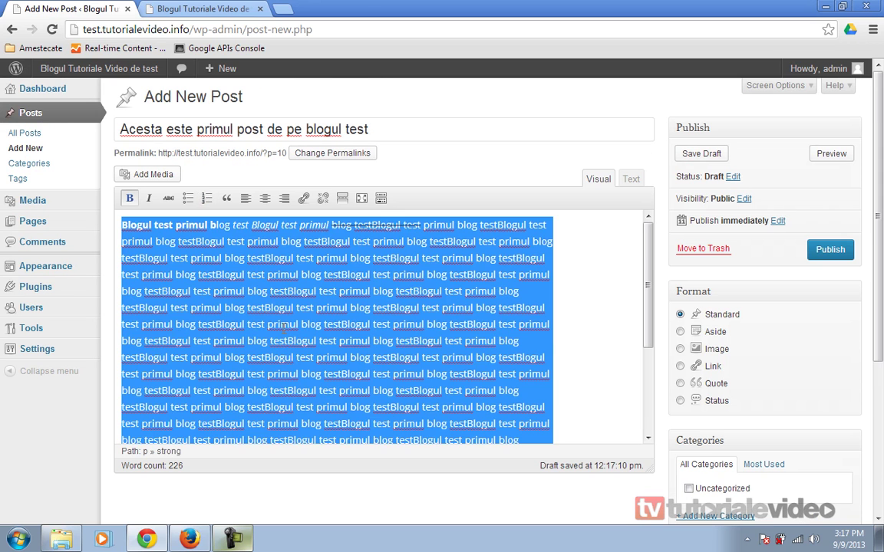
scroll(407, 339, down, 5)
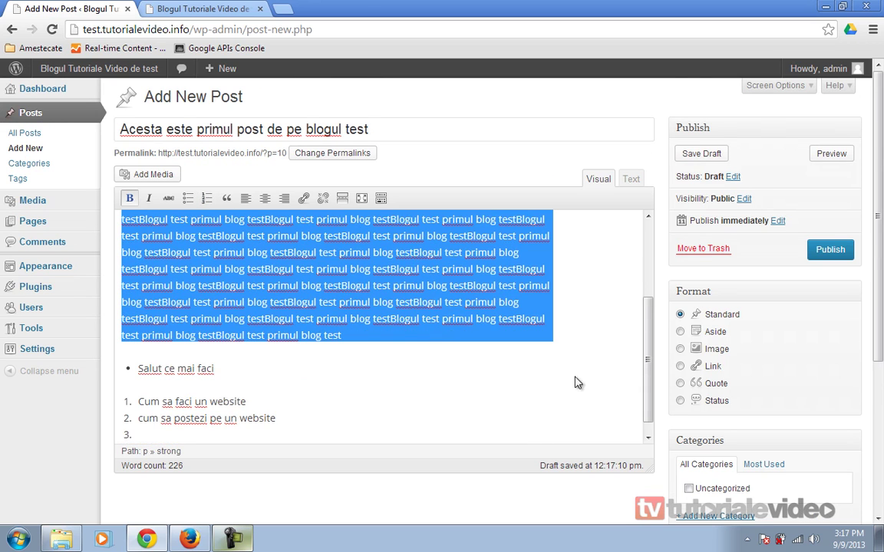
- Create a new category named Windows for the post, without a parent category
scroll(586, 383, down, 2)
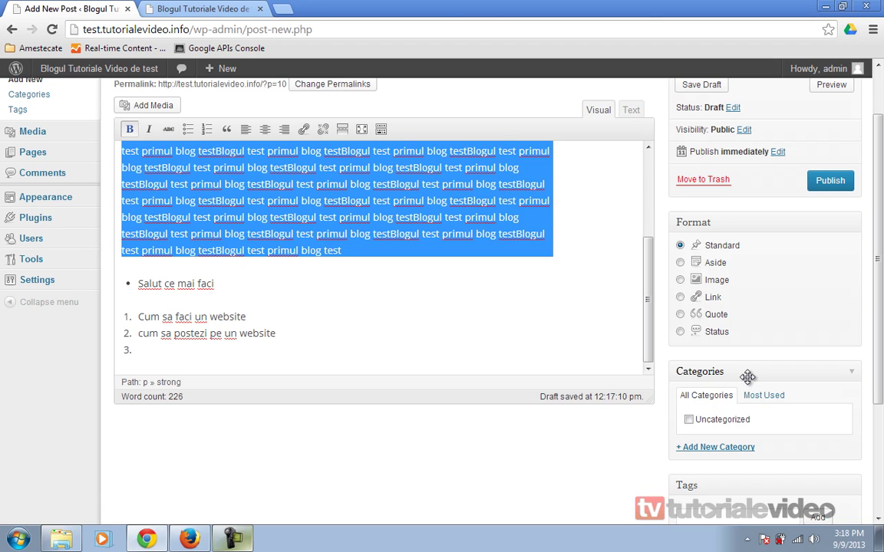
click(721, 449)
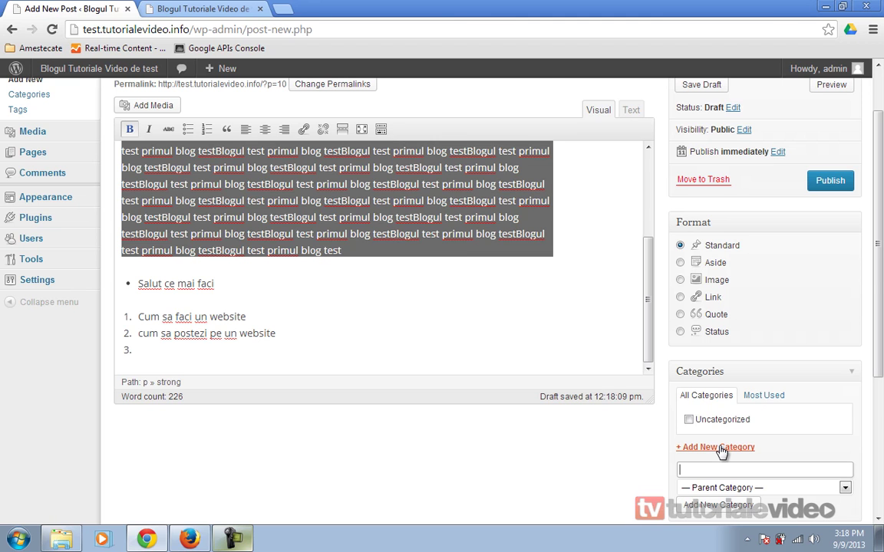
scroll(722, 451, down, 3)
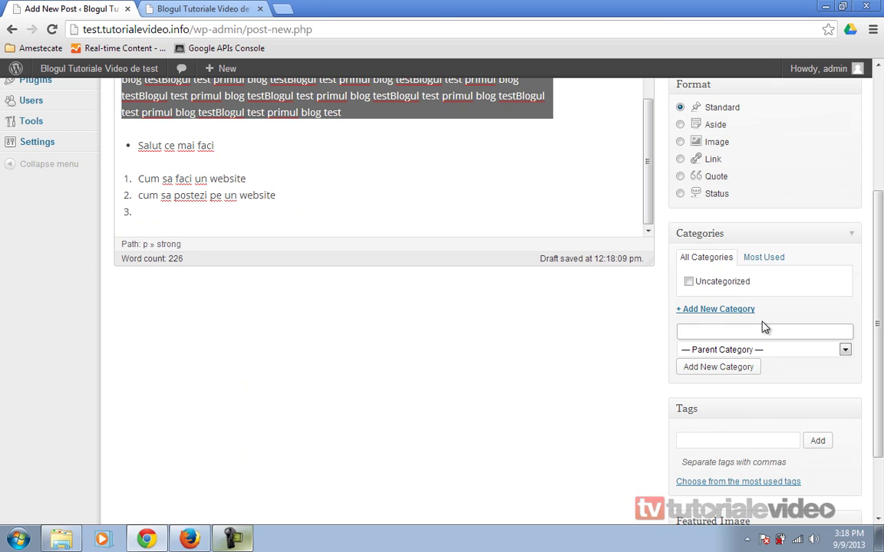
text(Windows)
click(708, 368)
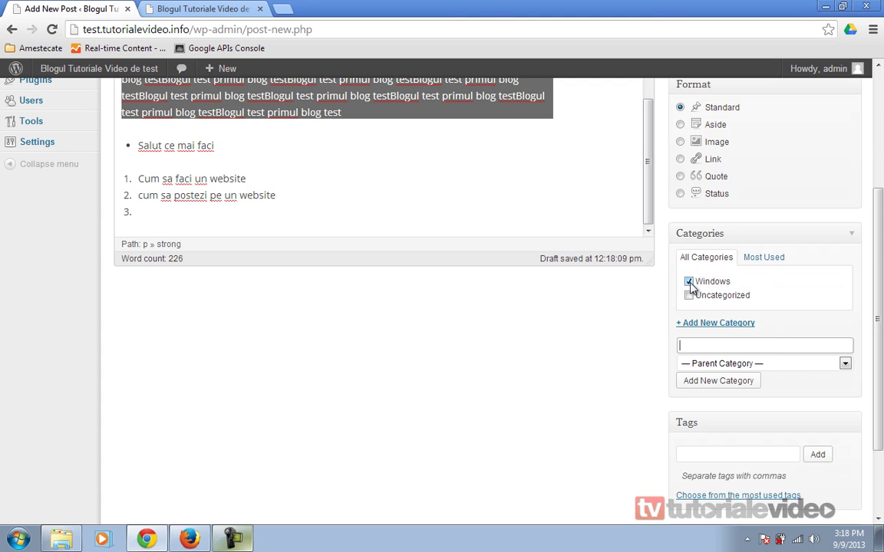
- Create a new category named 7 for the post with Windows as its parent category
click(729, 363)
click(711, 399)
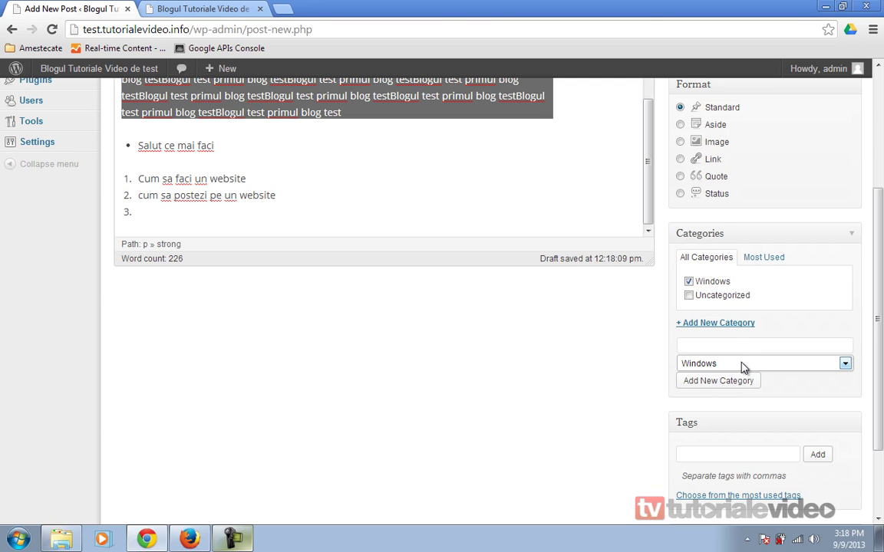
click(746, 363)
click(703, 399)
click(716, 346)
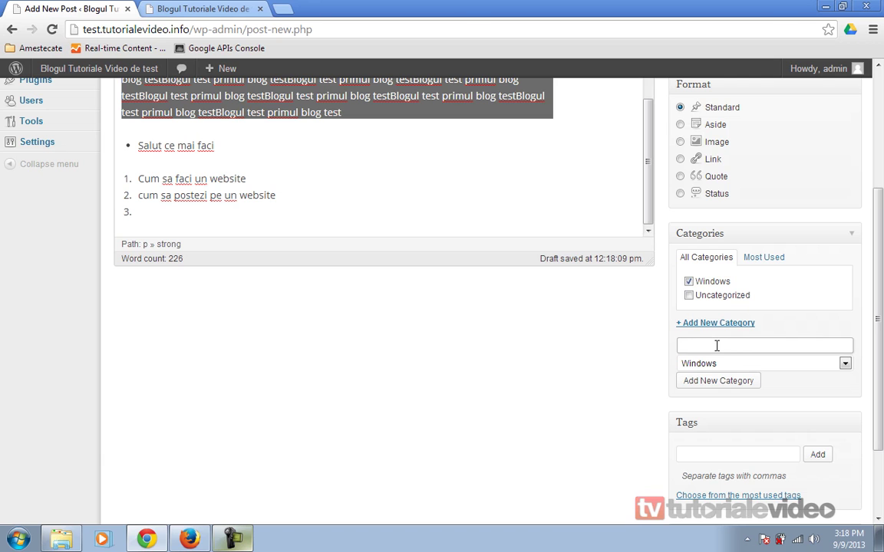
text(7)
click(726, 382)
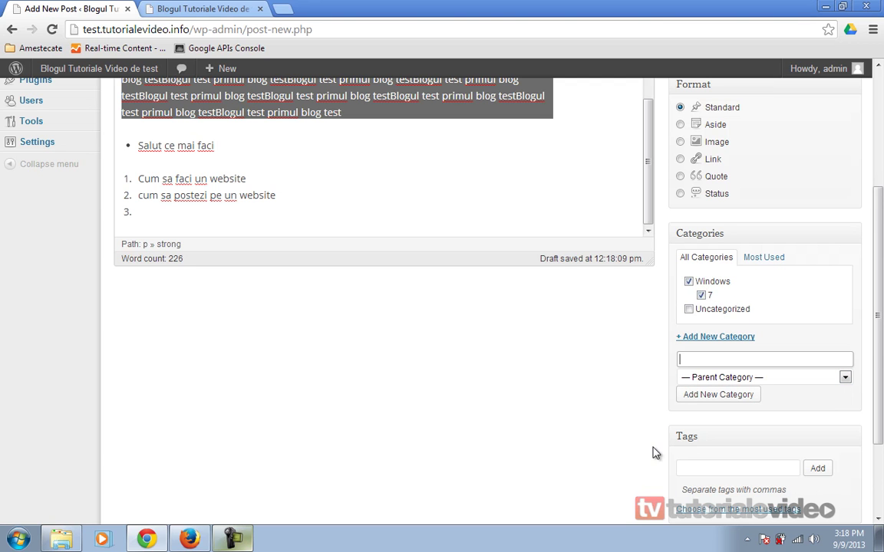
- Add the tags "test blog test" and "blog test" to the post
scroll(653, 452, down, 1)
click(709, 400)
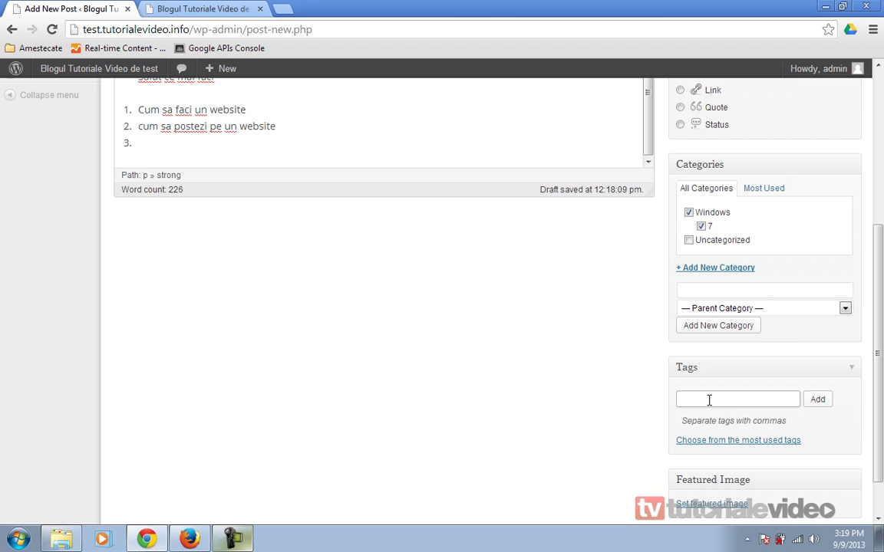
text(test blog test)
key(Return)
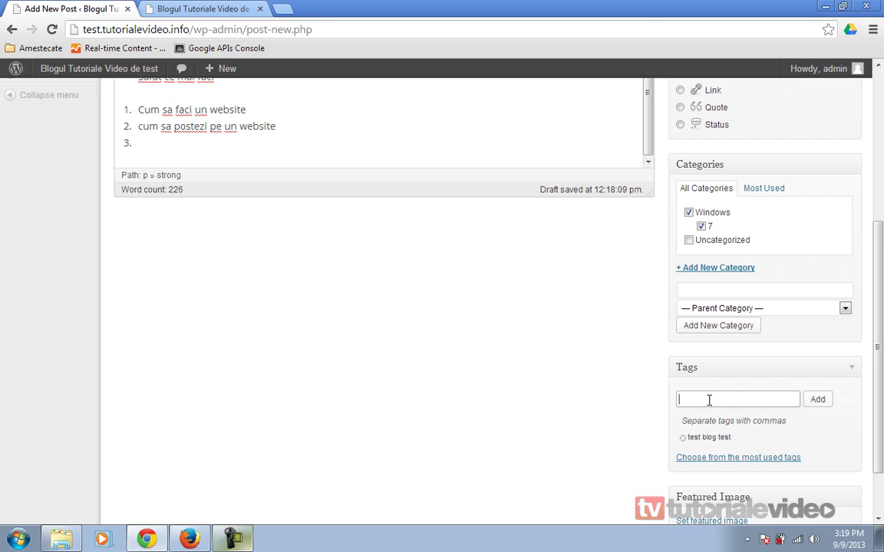
text(blog test)
key(Return)
- Copy the phrase "blog testBlogul" from the post body and add it as another tag
scroll(392, 265, up, 8)
click(314, 261)
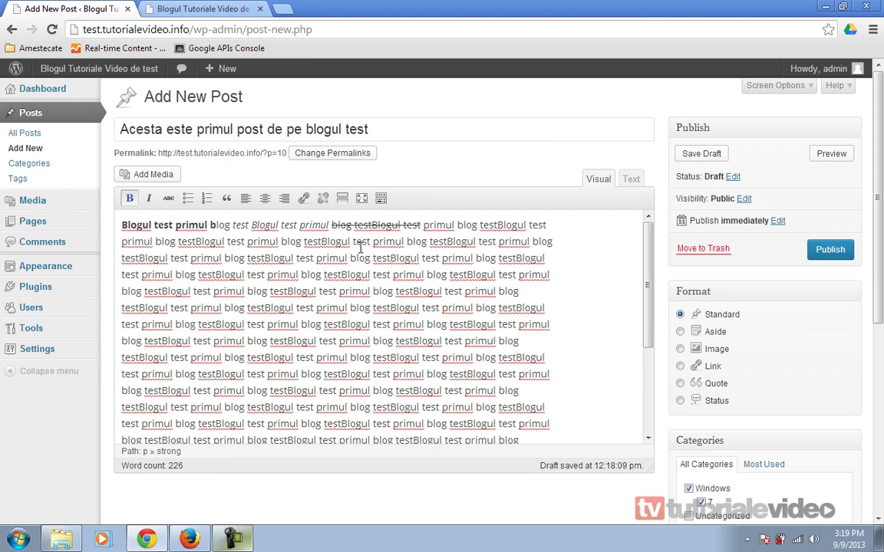
drag(353, 240, 407, 242)
scroll(535, 325, down, 2)
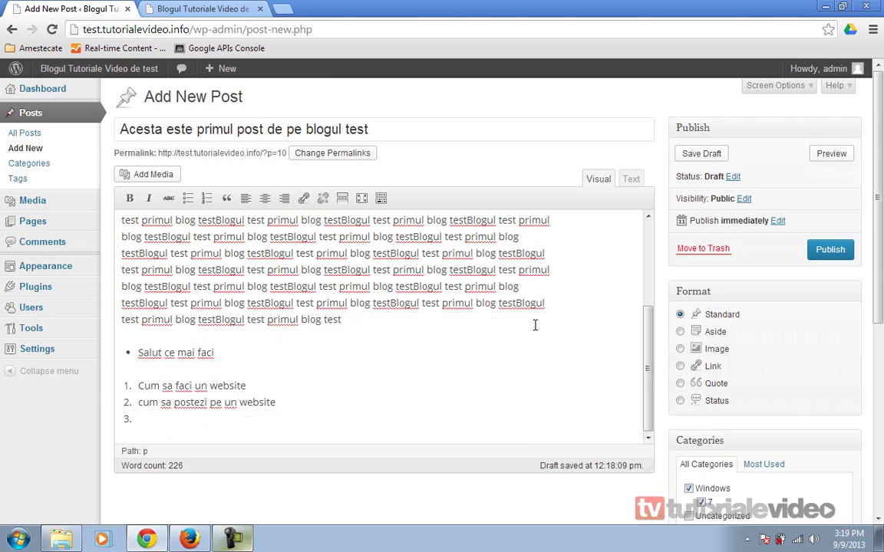
scroll(534, 326, down, 6)
click(770, 469)
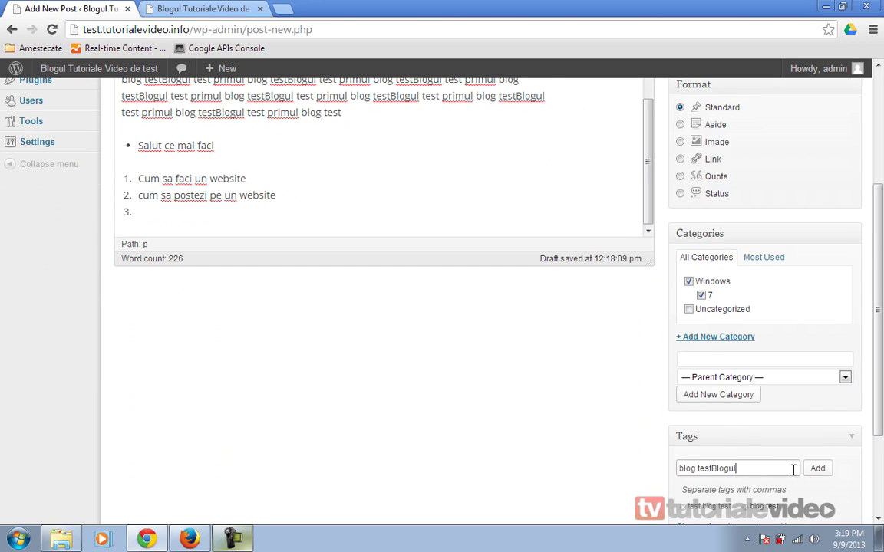
scroll(528, 440, down, 2)
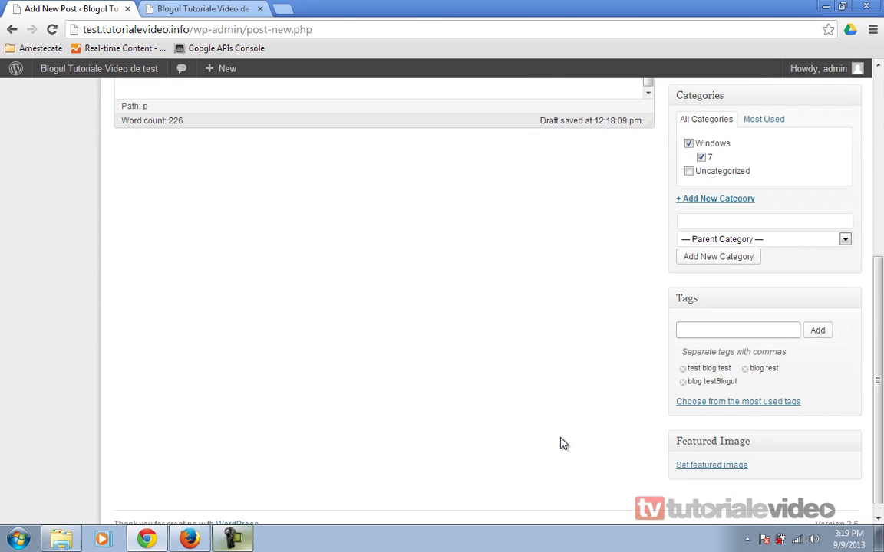
- Upload the Penguins picture from the Sample Pictures folder and set it as the post's featured image
click(704, 467)
click(431, 332)
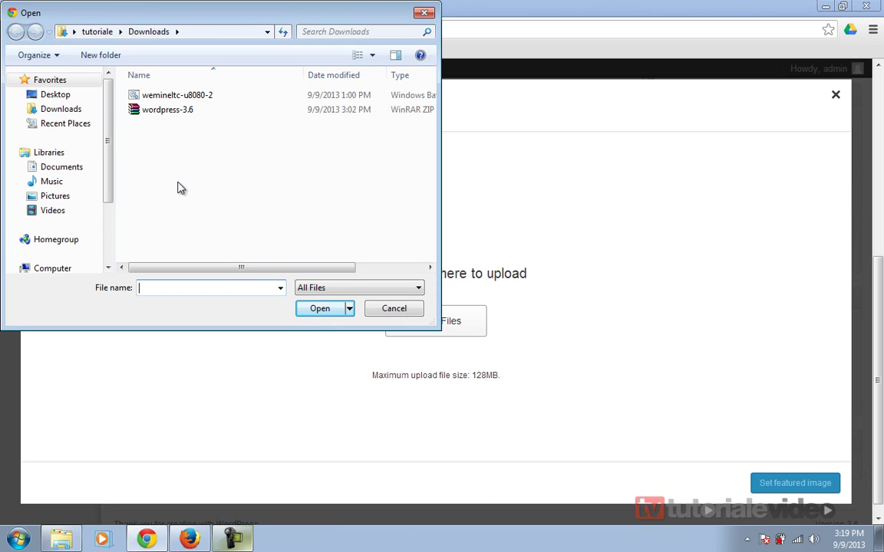
click(57, 195)
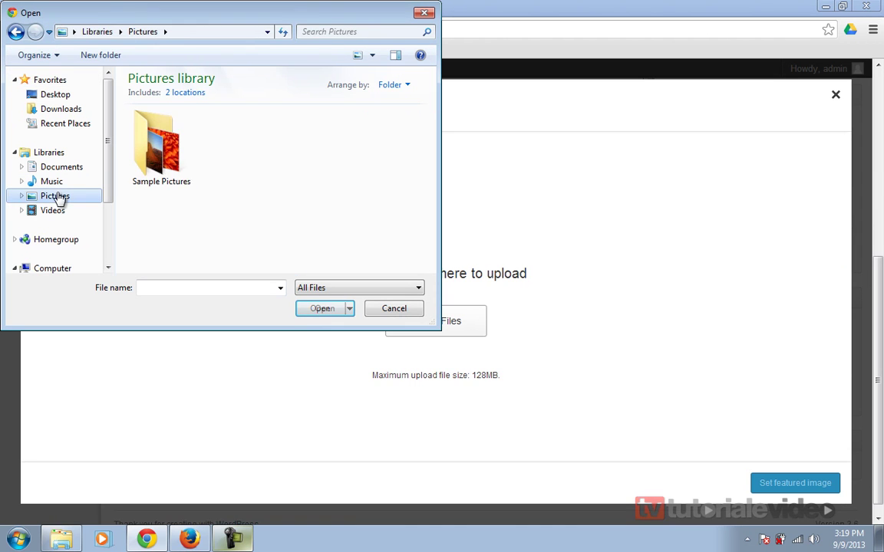
double_click(146, 146)
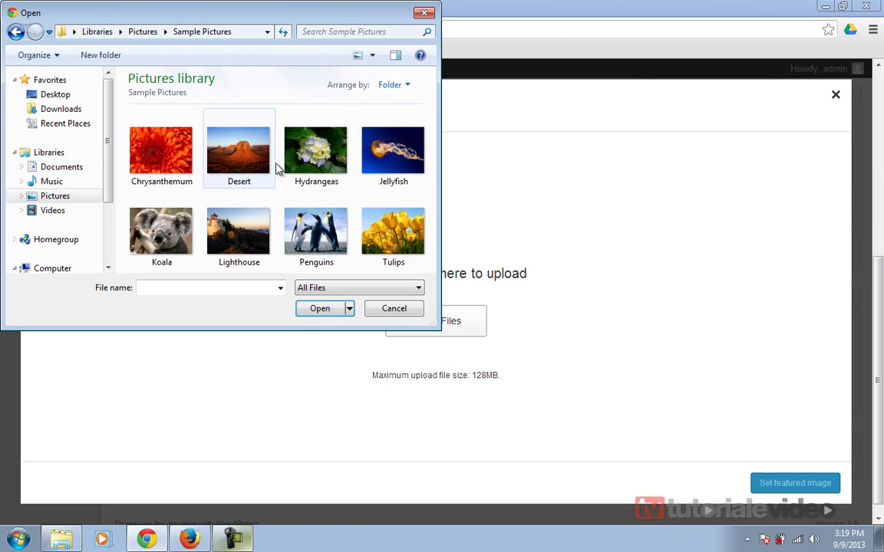
double_click(301, 245)
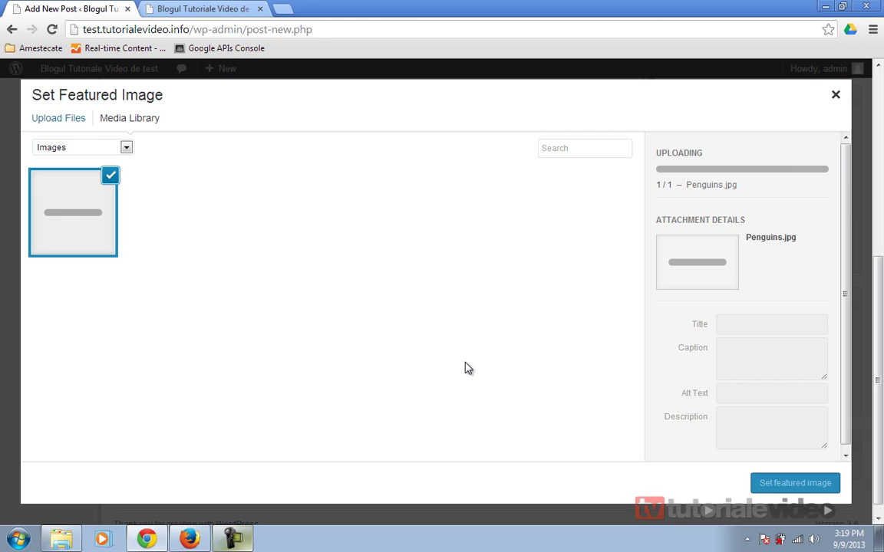
click(795, 484)
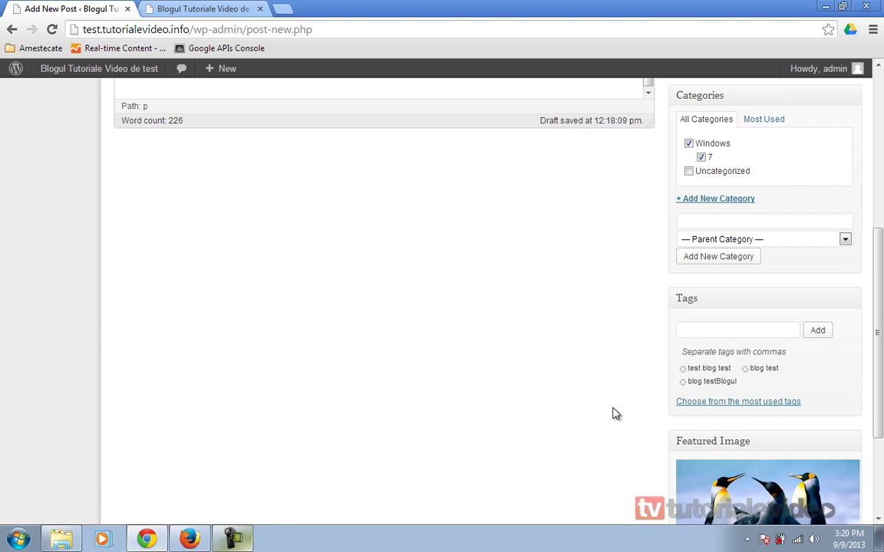
- Preview the draft post and view its featured image, title and body
scroll(611, 412, down, 2)
scroll(611, 411, up, 5)
scroll(679, 371, up, 3)
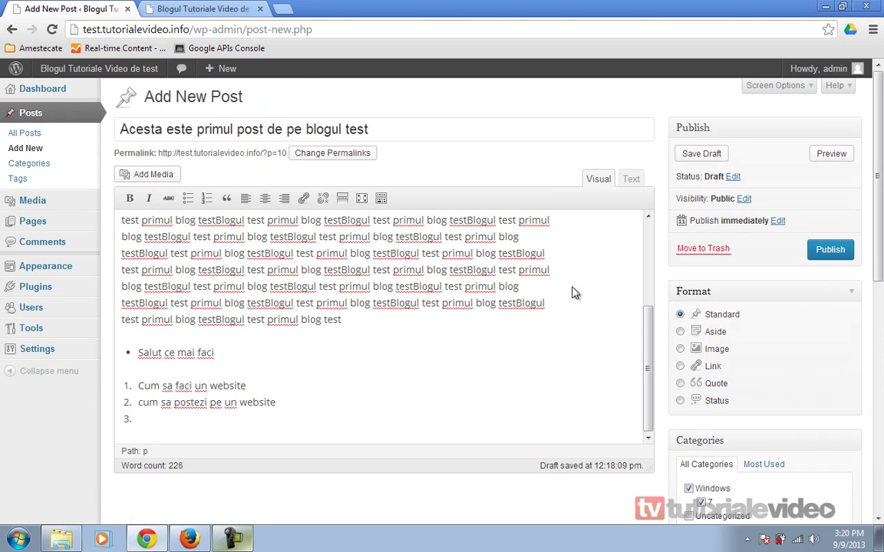
click(829, 155)
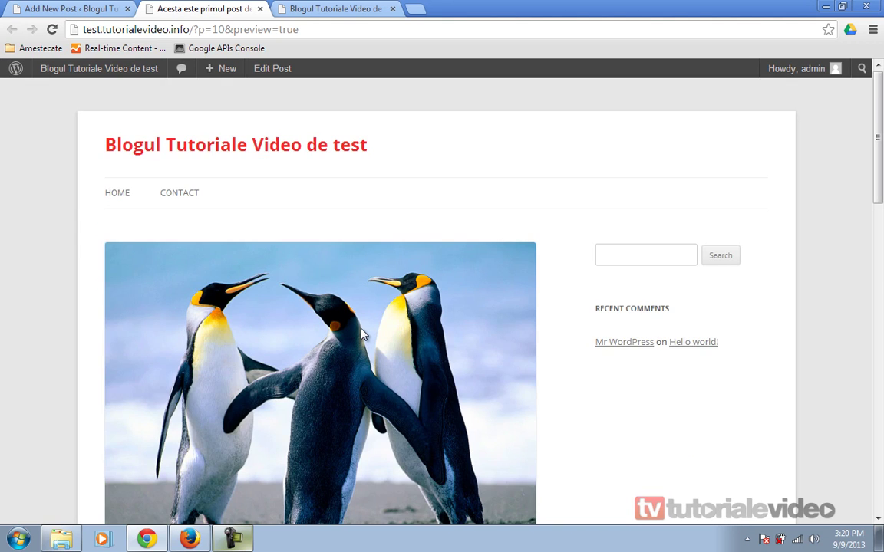
scroll(363, 334, down, 10)
scroll(362, 333, down, 1)
scroll(361, 331, up, 4)
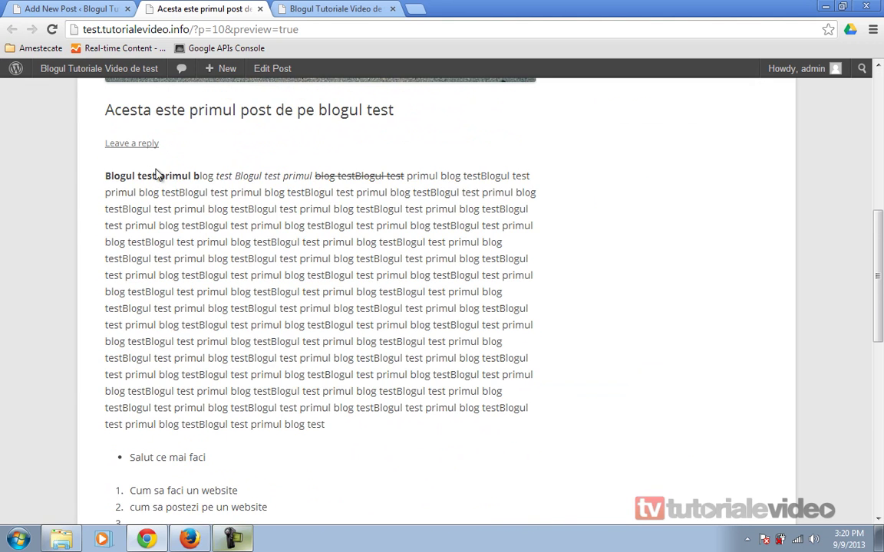
- Examine the bold, italic and struck-through text, the two lists, and the category and tag line in the preview
double_click(150, 176)
double_click(224, 176)
double_click(325, 177)
scroll(223, 384, down, 1)
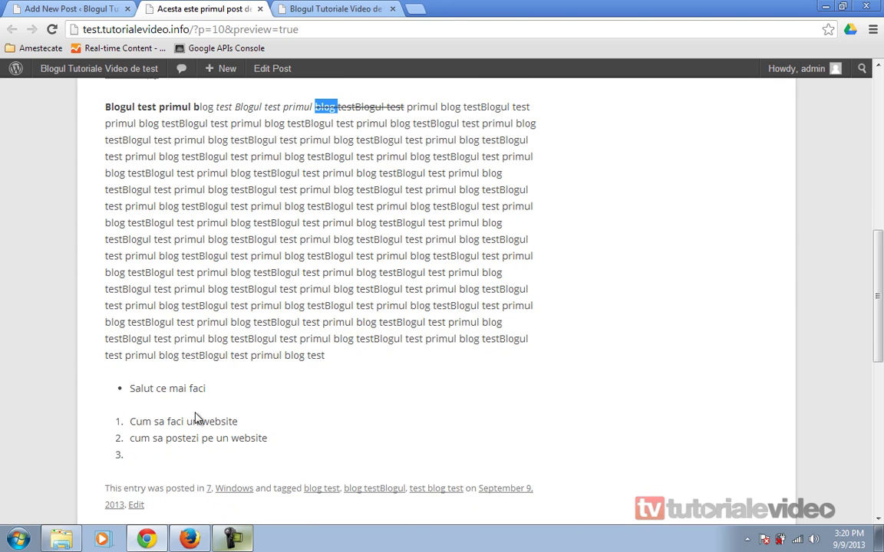
double_click(128, 389)
double_click(132, 421)
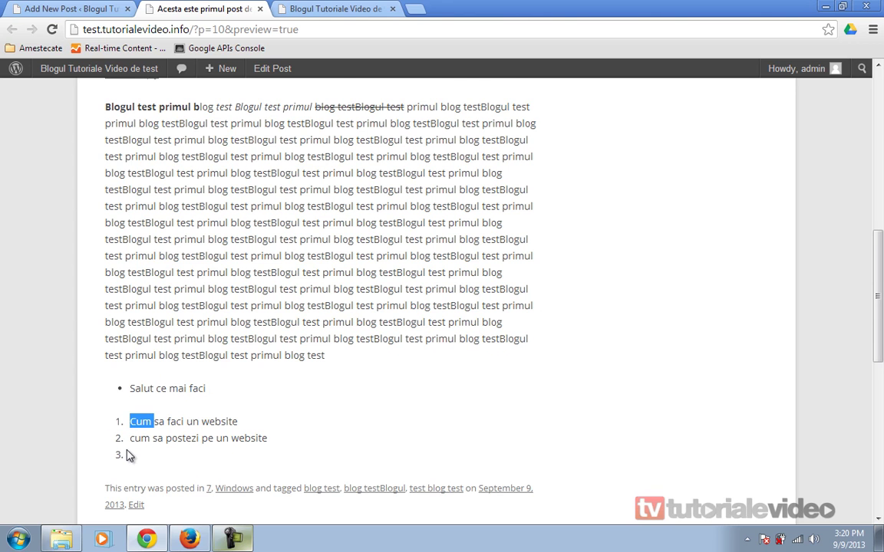
scroll(129, 456, down, 1)
click(201, 460)
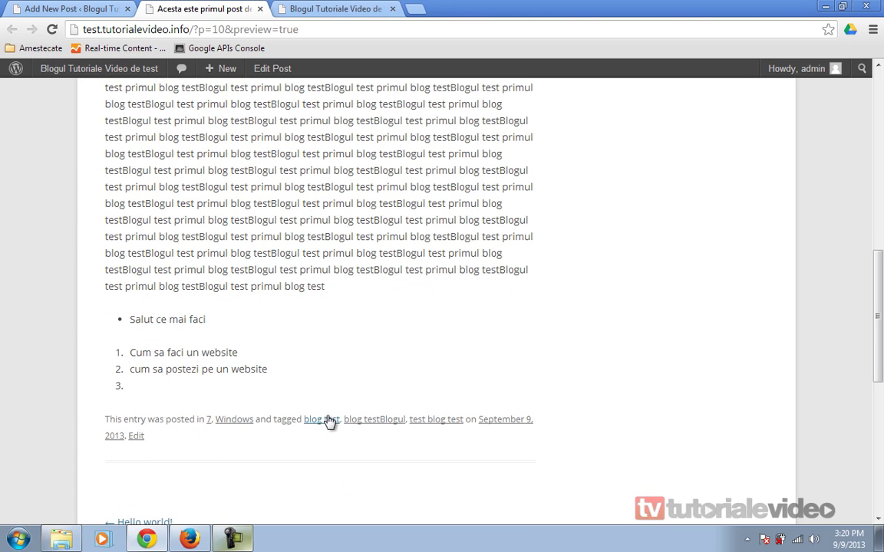
scroll(458, 424, down, 3)
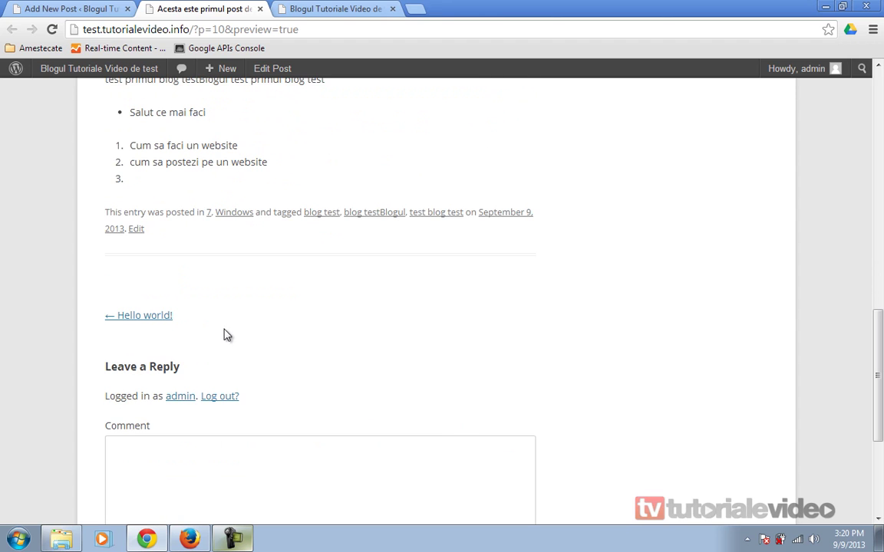
- Return to the post editor, glance at the preview once more, and publish the post
click(69, 9)
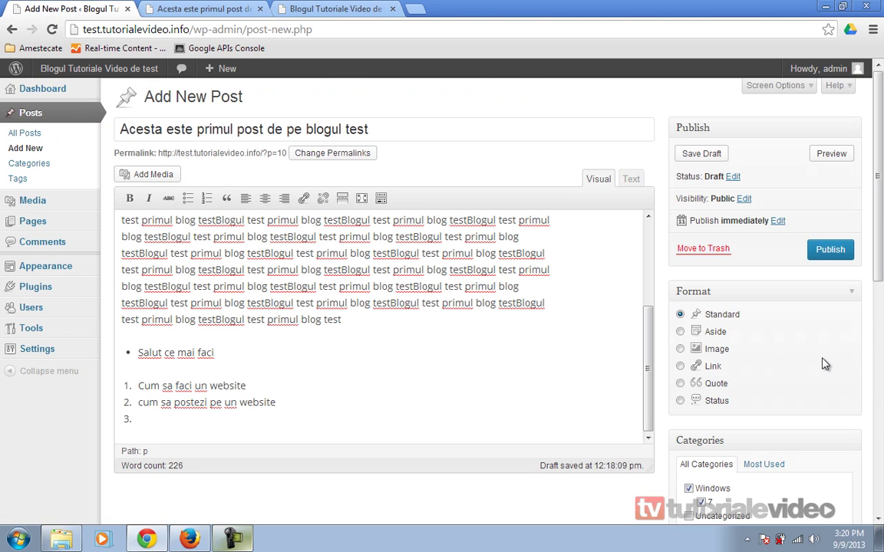
scroll(825, 364, down, 2)
scroll(825, 363, up, 2)
click(204, 8)
scroll(250, 265, up, 6)
click(48, 7)
click(833, 253)
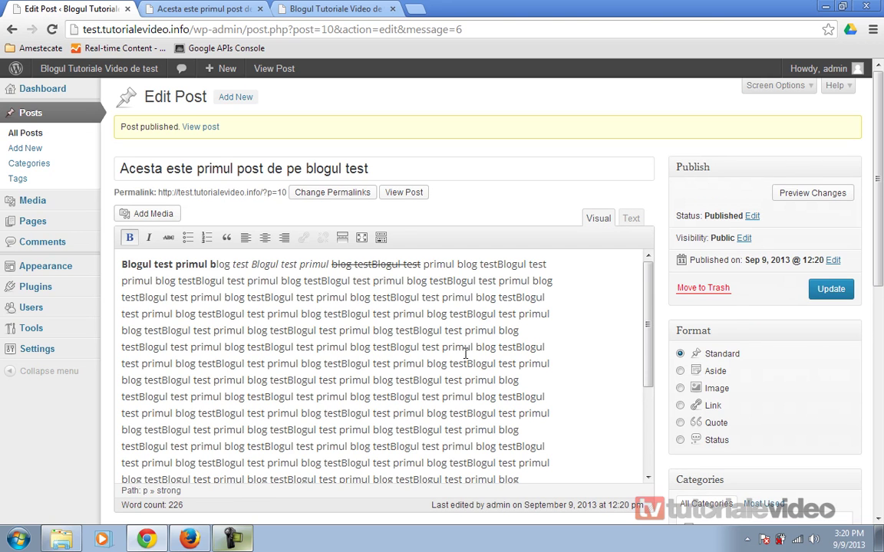
- View the published post on the blog and look through it from the header to its end
click(404, 193)
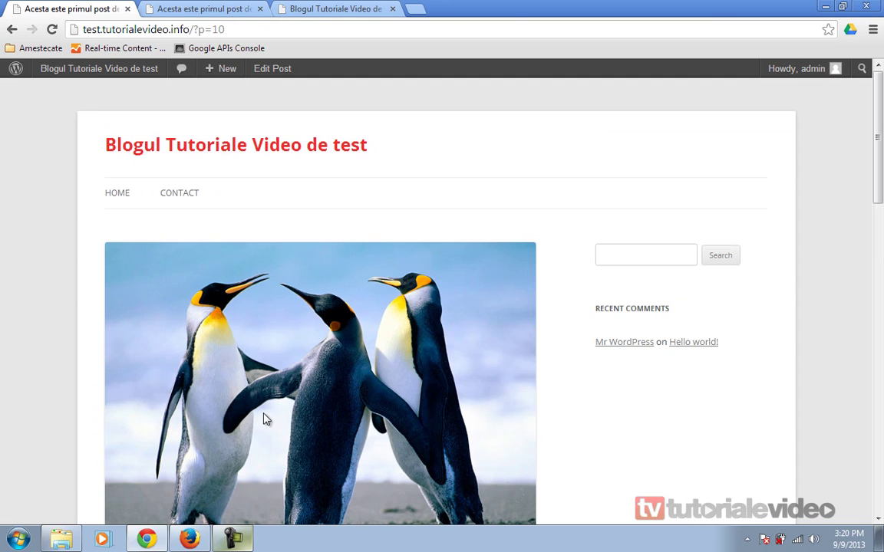
scroll(106, 366, down, 3)
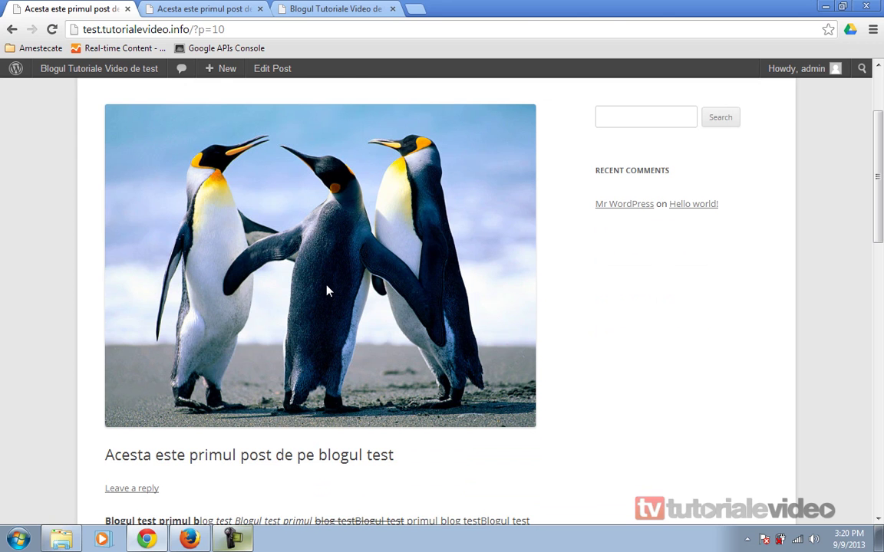
scroll(327, 290, up, 3)
scroll(326, 290, down, 15)
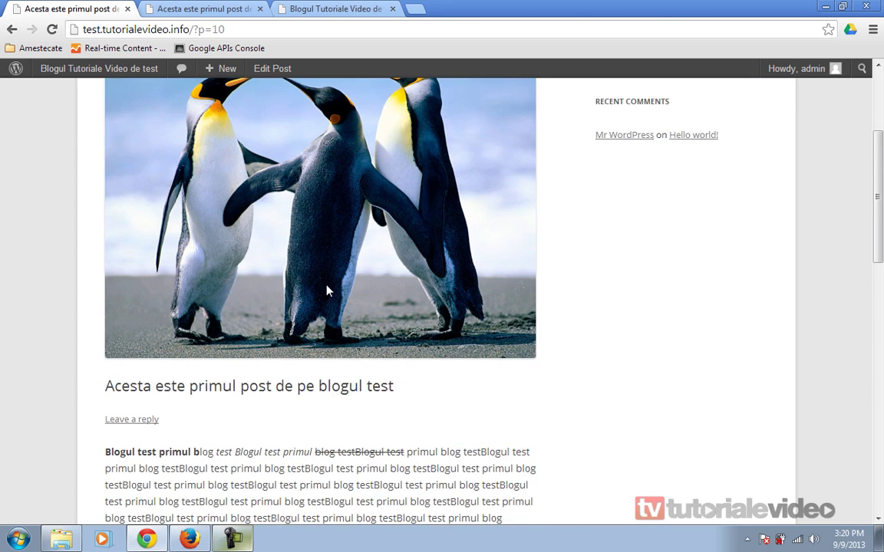
scroll(328, 291, down, 5)
scroll(328, 291, up, 20)
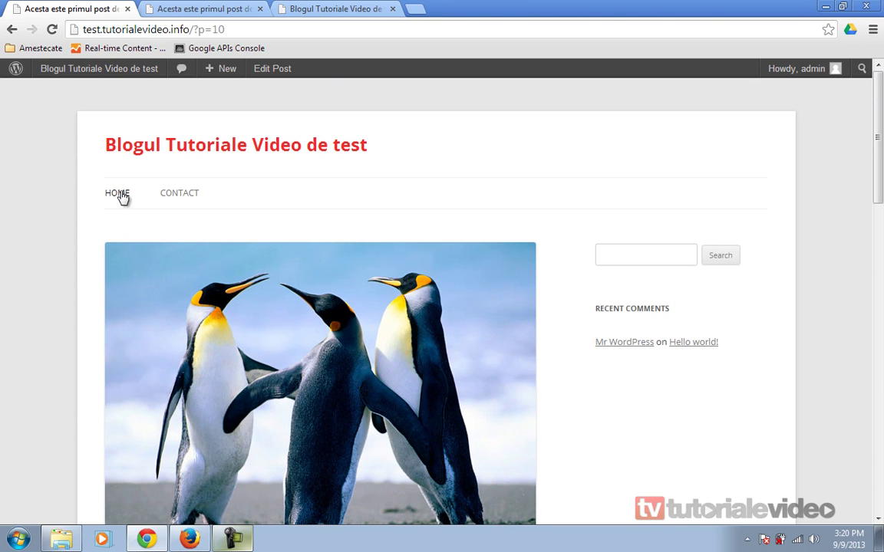
- Open the blog's home page and check how the new post is displayed above "Hello world!"
click(119, 195)
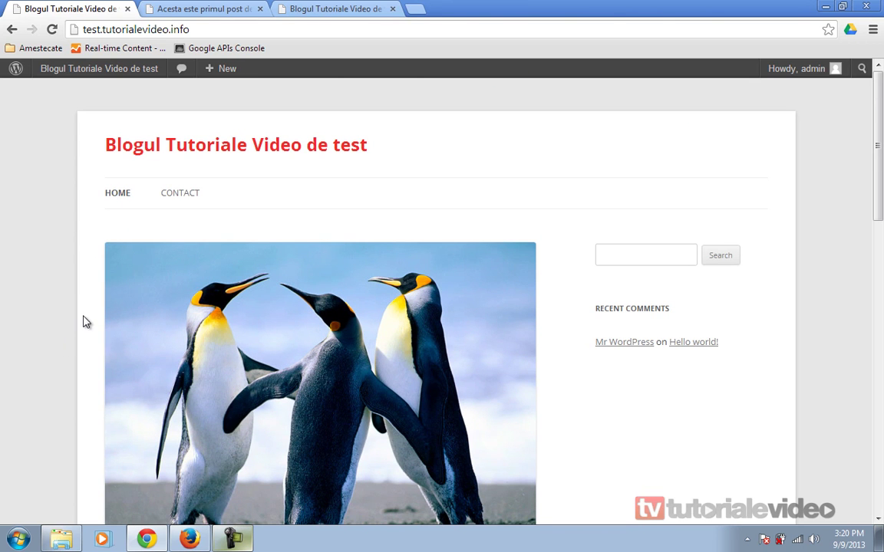
scroll(86, 320, down, 5)
scroll(86, 326, down, 8)
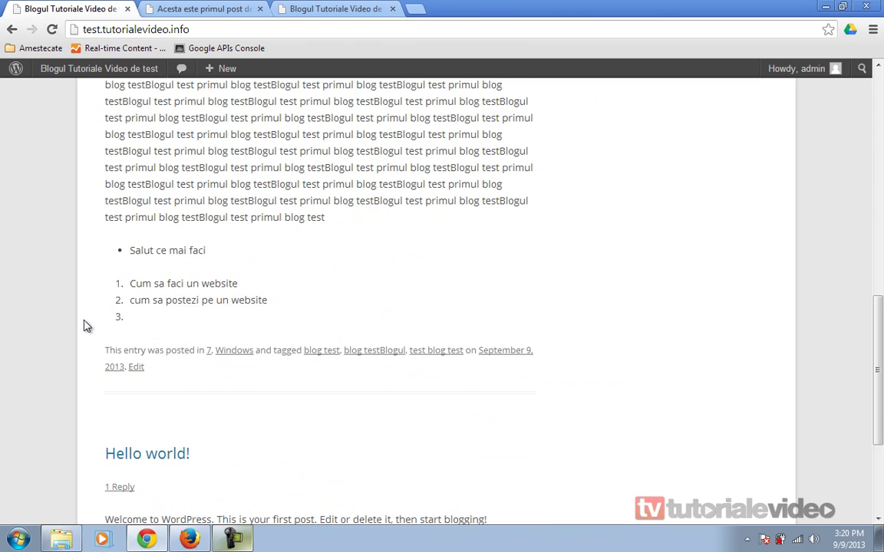
scroll(86, 326, up, 15)
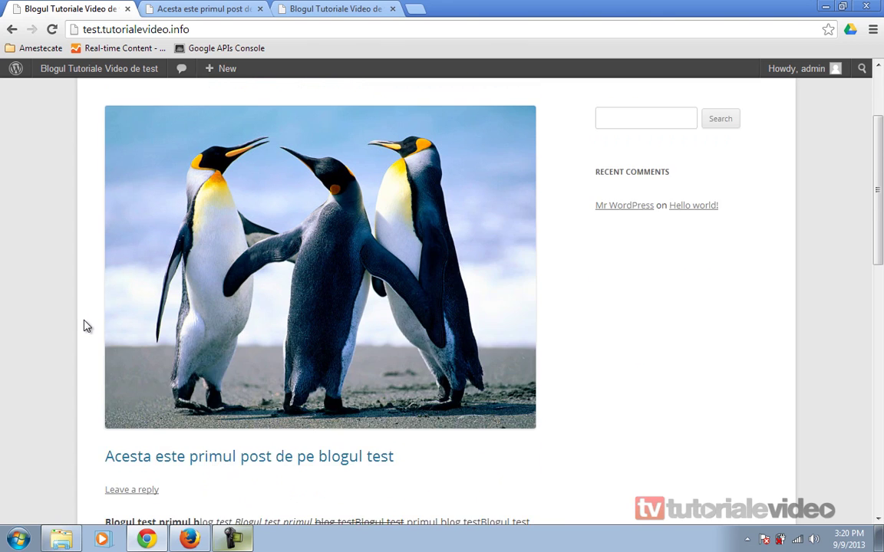
- Return to the dashboard to look over the site's General settings, and open the Writing settings
mouse_move(82, 69)
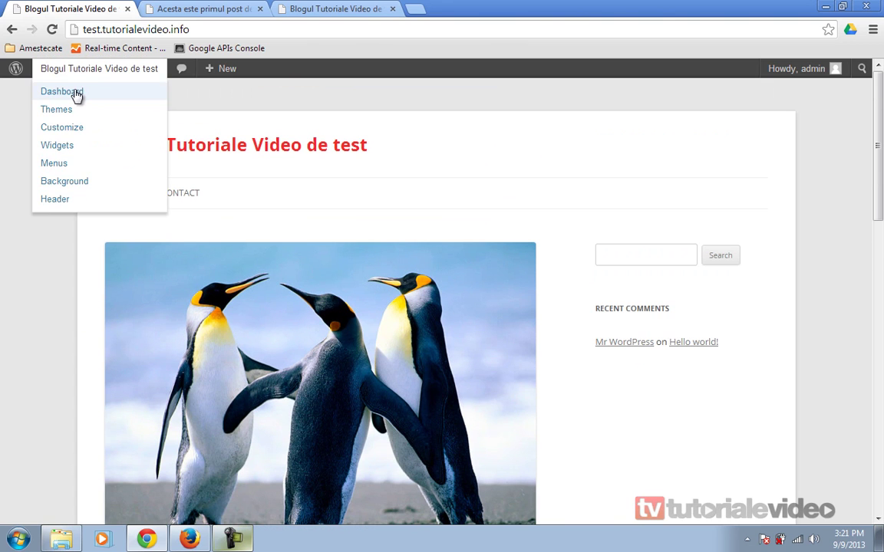
click(77, 95)
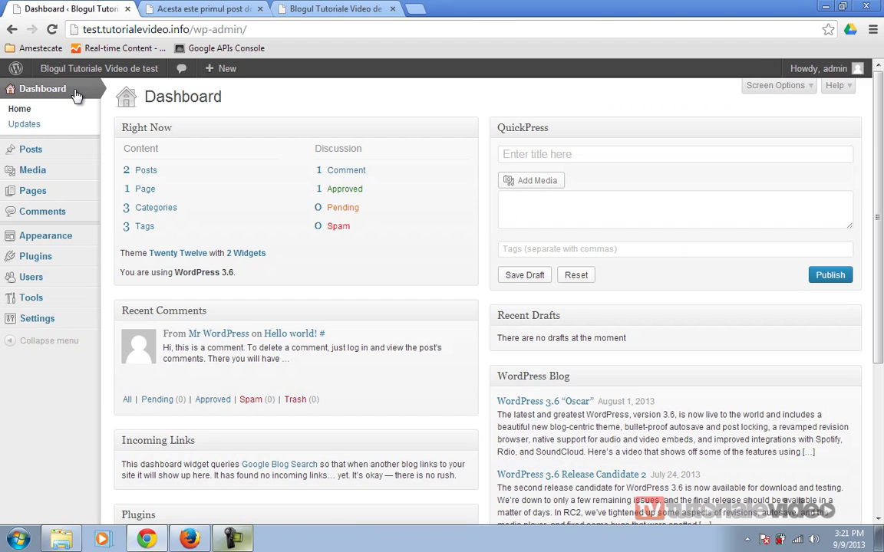
mouse_move(46, 328)
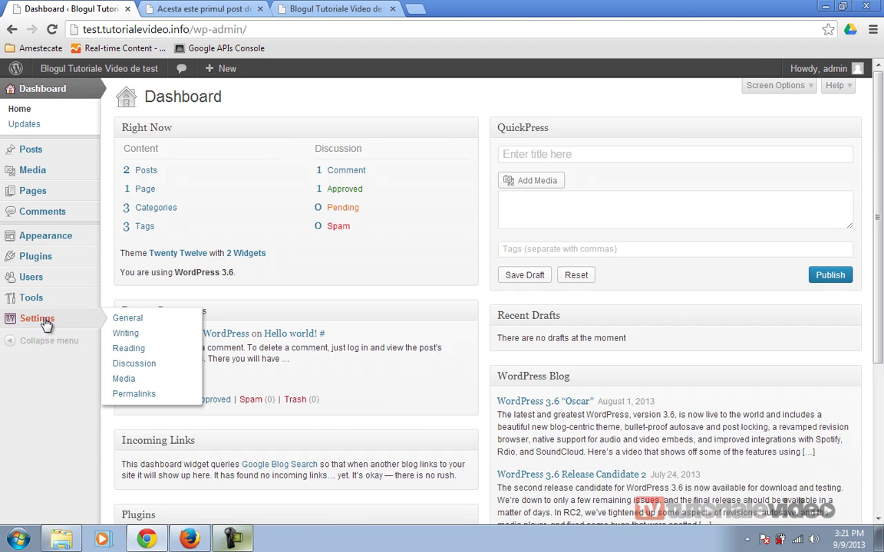
click(123, 319)
scroll(154, 325, down, 2)
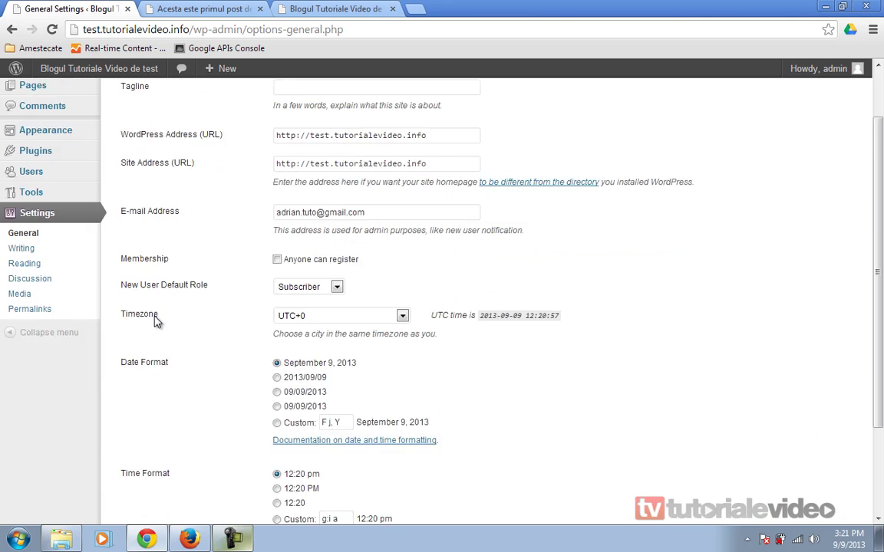
scroll(153, 320, up, 1)
scroll(153, 323, up, 1)
click(36, 321)
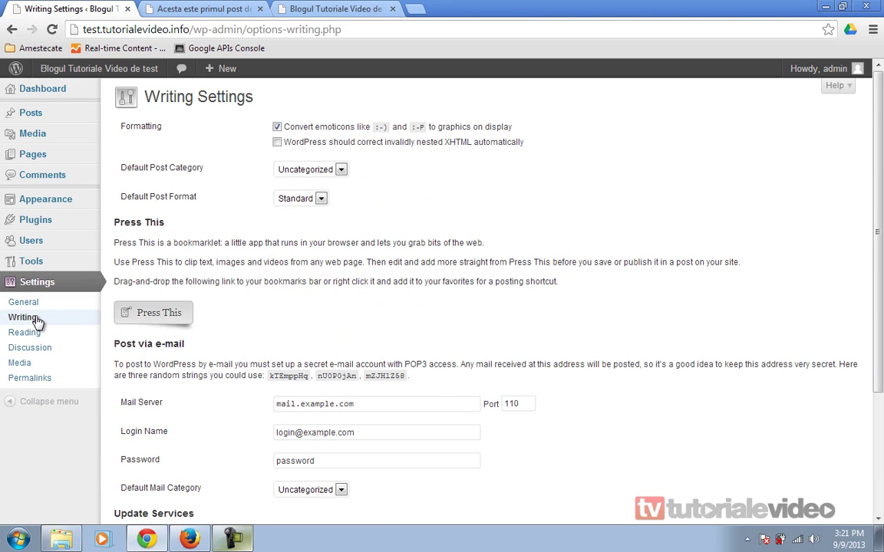
- In the Reading settings, have each article in a feed show as a summary, and save the changes
click(28, 336)
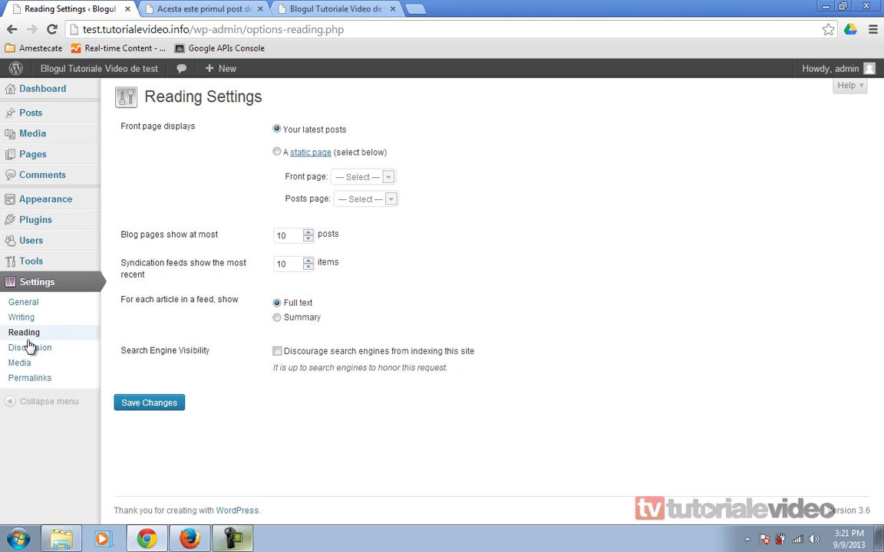
click(278, 318)
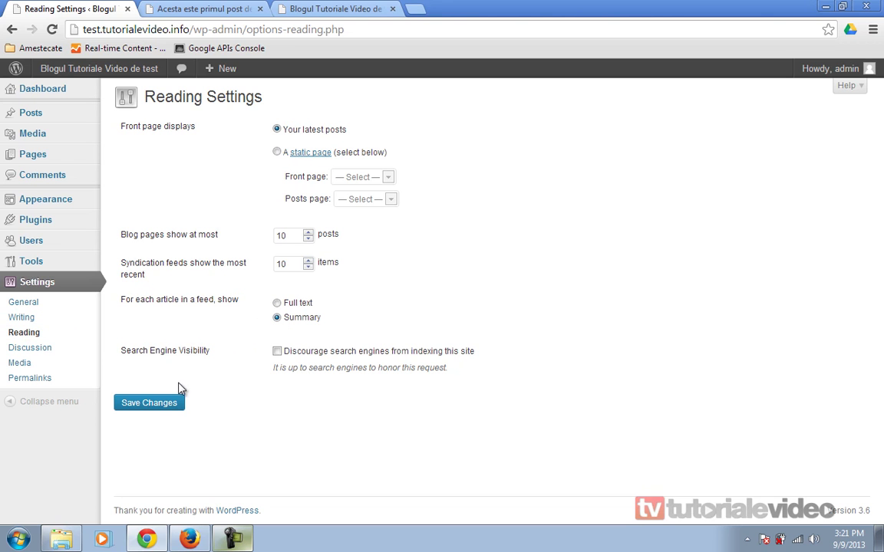
click(153, 403)
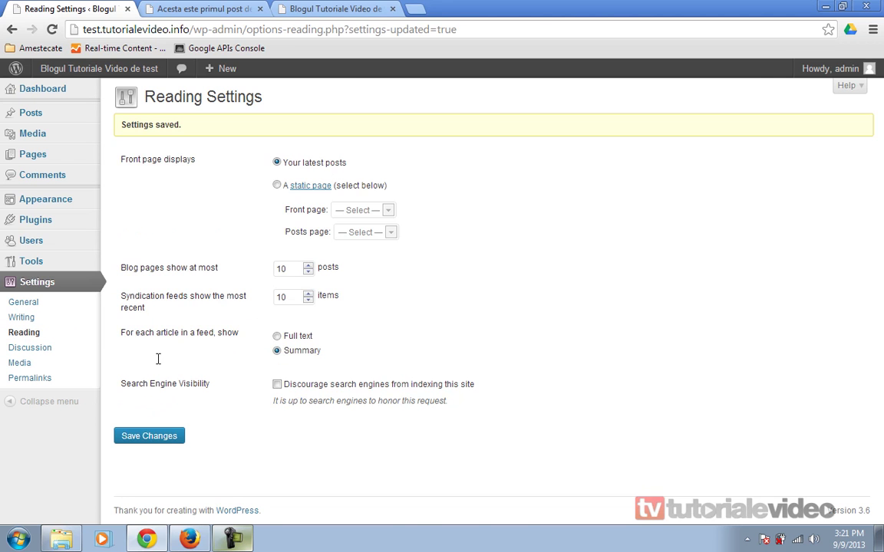
- Reload the blog's home page to check how the posts are displayed, and return to the Reading settings
click(172, 8)
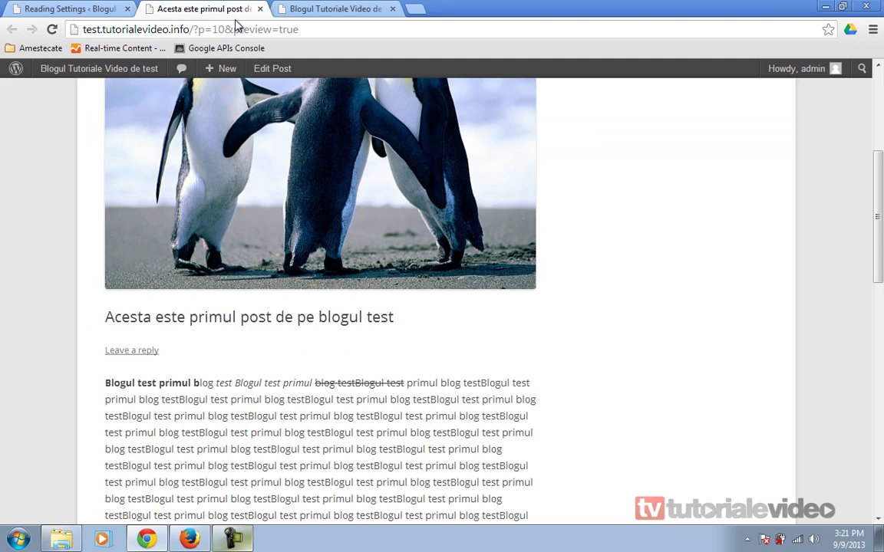
click(307, 9)
click(293, 28)
key(Return)
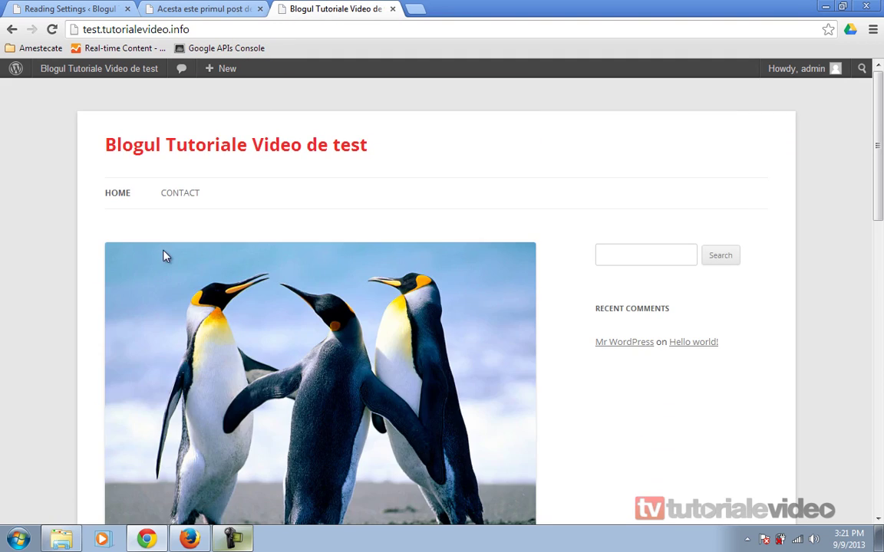
scroll(165, 253, down, 10)
scroll(161, 253, up, 5)
click(203, 9)
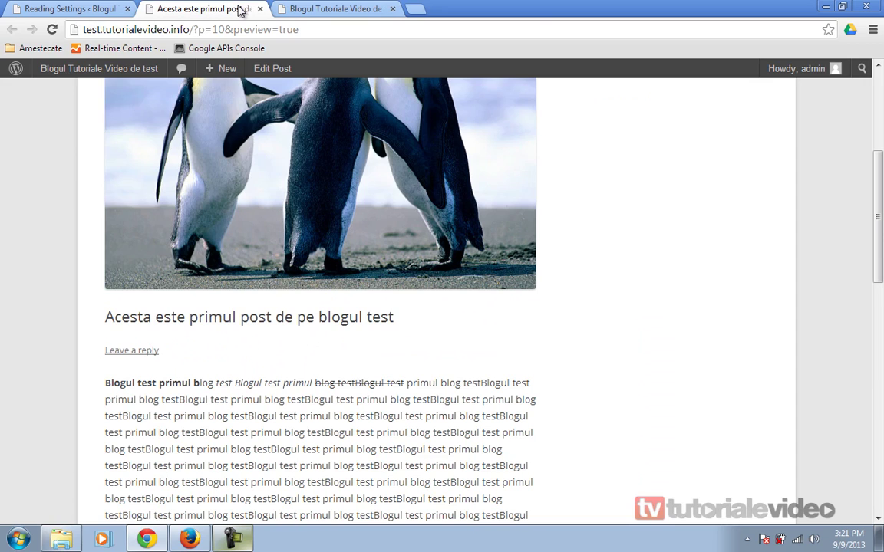
click(69, 9)
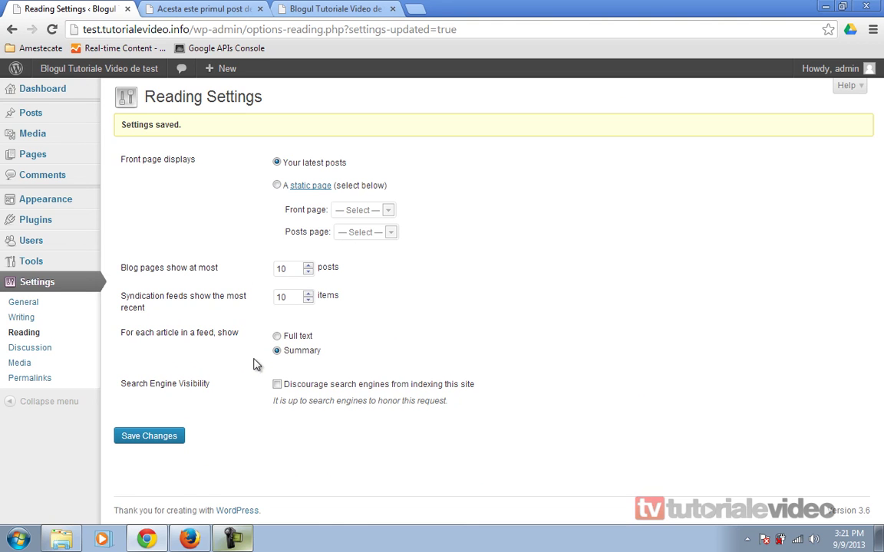